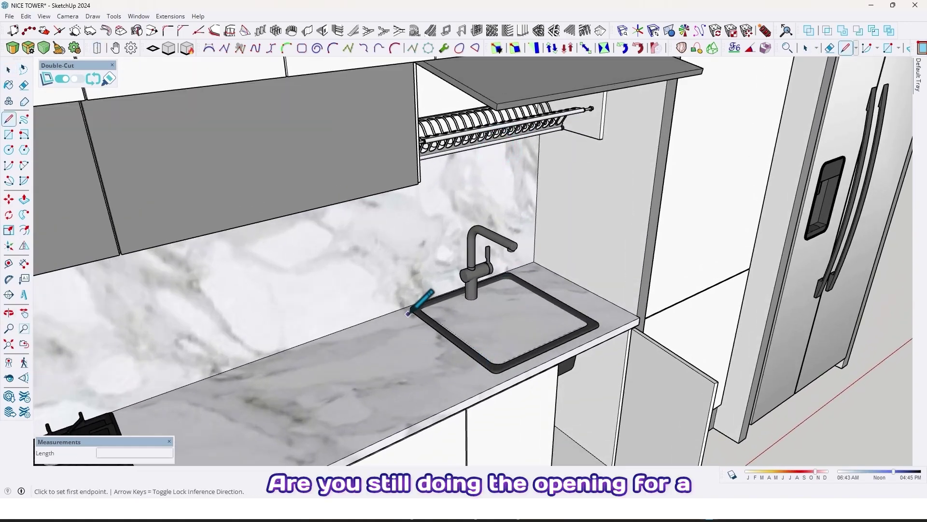
Draw a rectangular outline around the sink on the countertop and push the enclosed face down 23 cm as an opening.
left_click(407, 315)
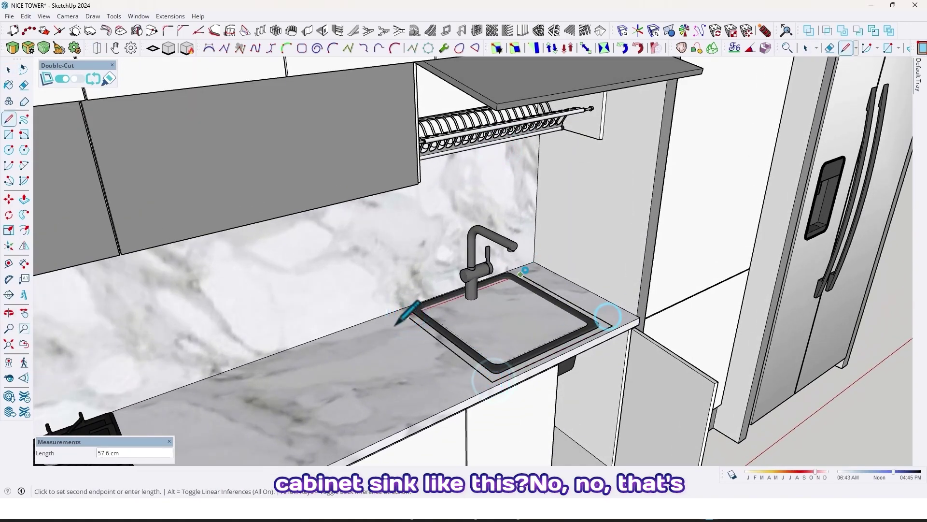
left_click(569, 399)
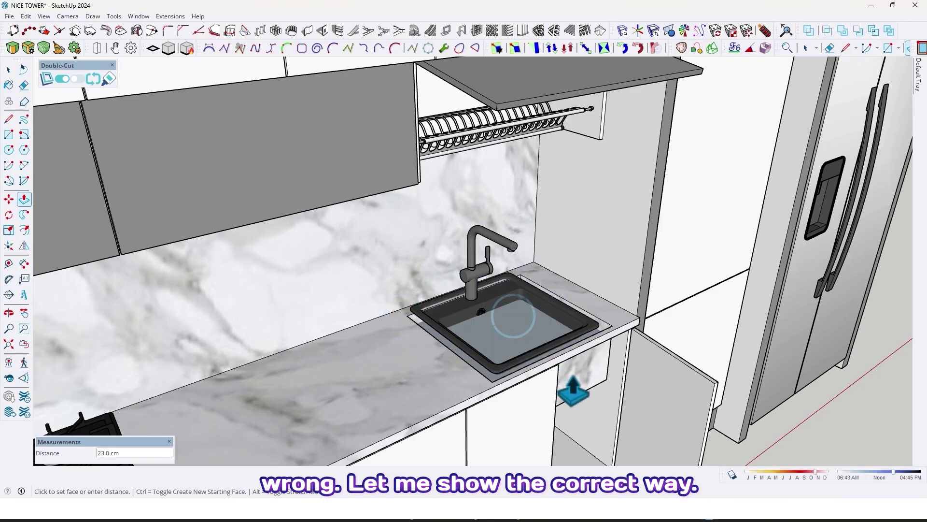
left_click(571, 381)
Try to move the sink straight down through the countertop opening.
scroll(564, 309, "down", 4)
middle_click_drag(563, 309, 497, 308)
scroll(491, 306, "up", 1)
key("space")
left_click(487, 303)
scroll(486, 301, "down", 1)
left_click(486, 300)
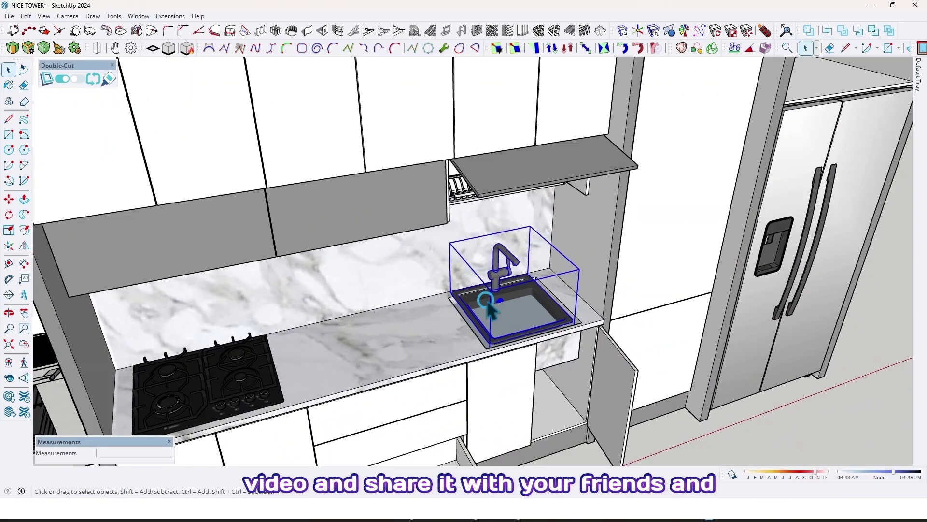
left_click(495, 301)
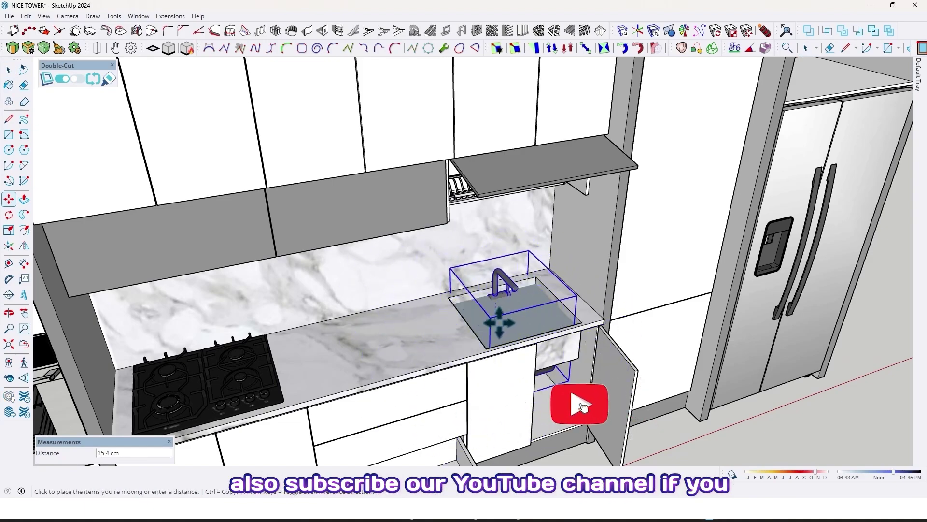
middle_click_drag(528, 300, 577, 268)
scroll(578, 268, "down", 1)
key("space")
left_click(680, 376)
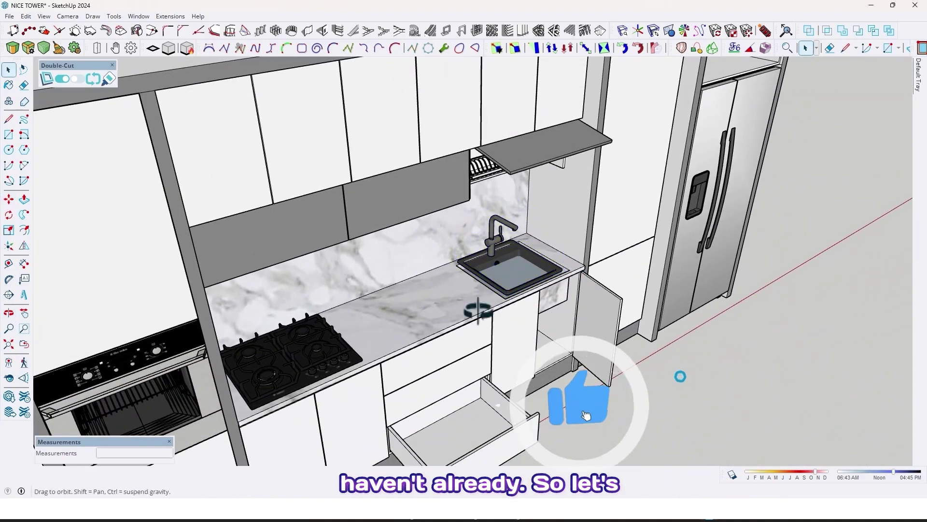
Try to move the sink along the blue axis over the uncut countertop, and undo the move.
middle_click_drag(478, 310, 532, 316)
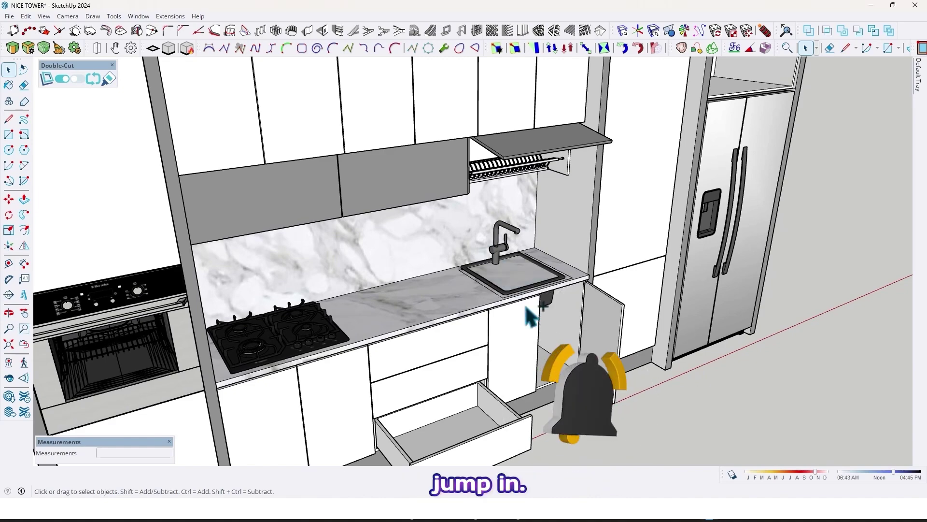
scroll(536, 294, "up", 5)
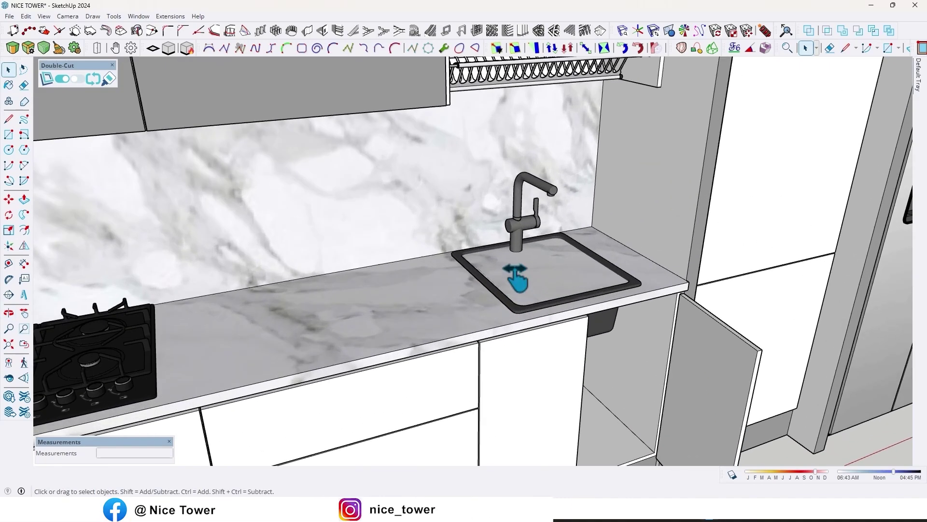
scroll(517, 271, "down", 3)
scroll(503, 302, "up", 3)
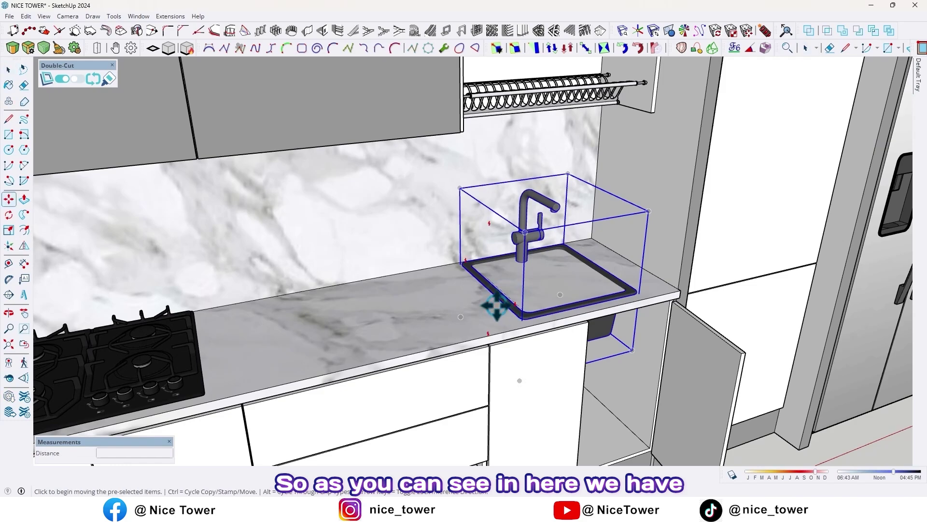
left_click(497, 305)
key("Up")
left_click(491, 294)
scroll(483, 285, "down", 3)
key("ctrl+z")
scroll(536, 194, "up", 3)
middle_click_drag(536, 202, 488, 242)
scroll(536, 202, "down", 3)
scroll(624, 194, "up", 2)
scroll(524, 216, "up", 3)
scroll(446, 182, "down", 3)
key("m")
scroll(488, 235, "up", 3)
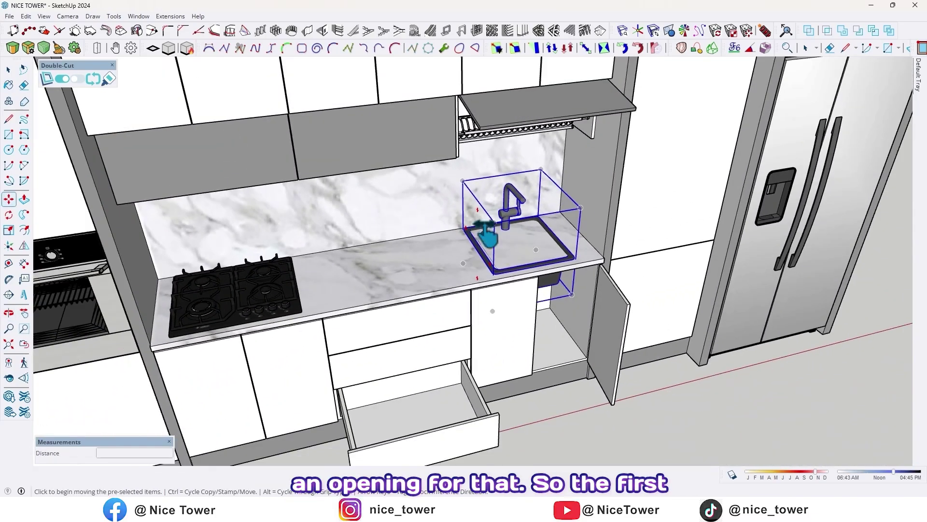
middle_click_drag(486, 228, 476, 250)
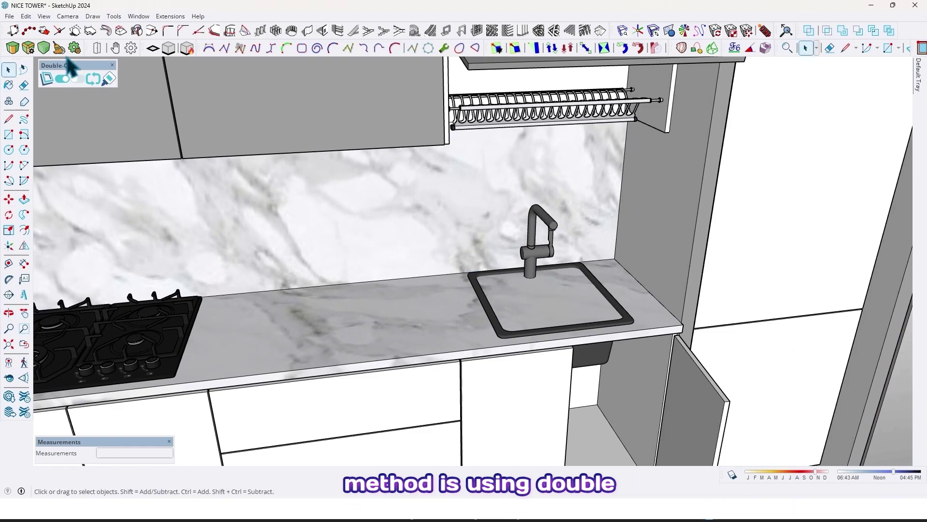
Move the sink 500 cm along the green axis to bring it out in front of the kitchen.
scroll(526, 276, "down", 4)
middle_click_drag(526, 275, 551, 336)
scroll(502, 252, "up", 3)
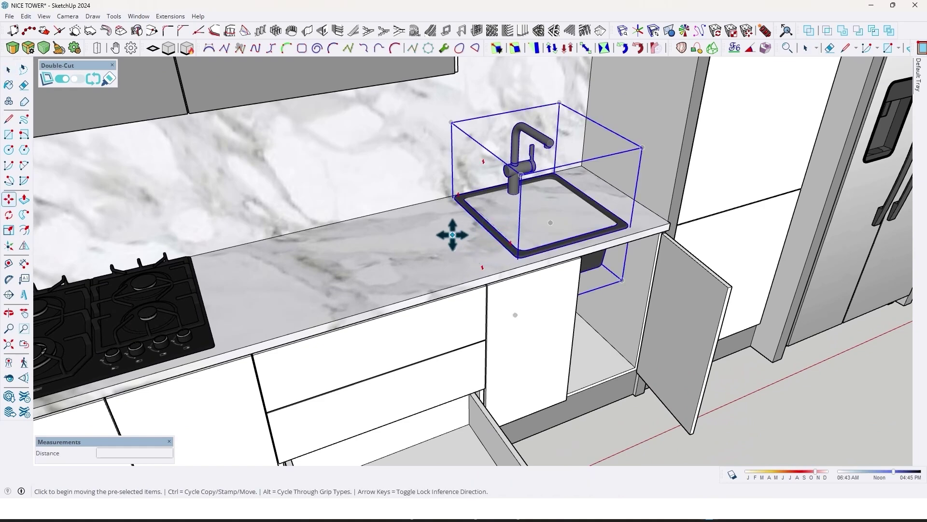
left_click(453, 234)
scroll(525, 315, "down", 3)
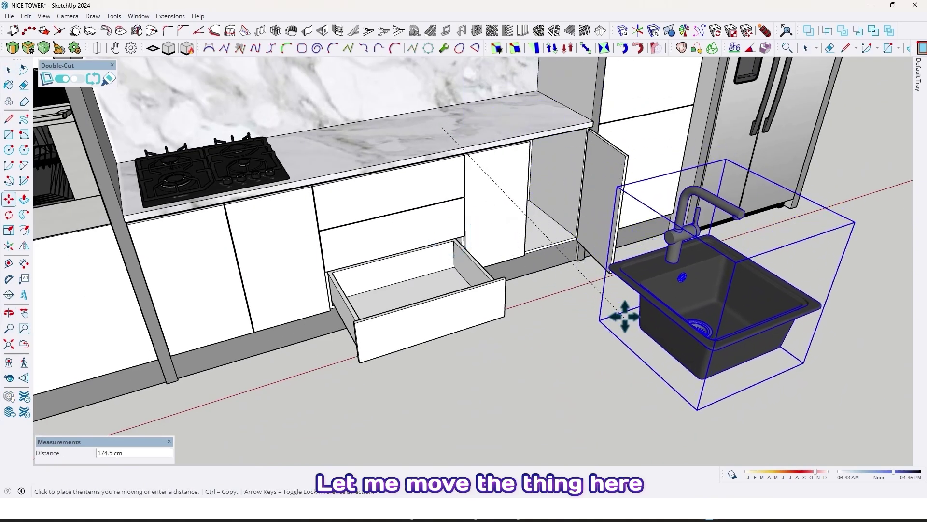
key("Left")
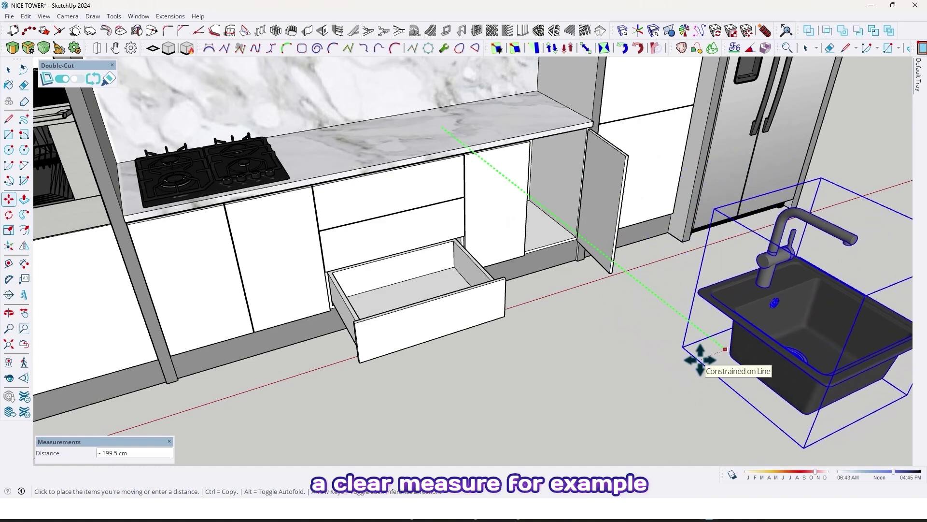
type("500")
key("Return")
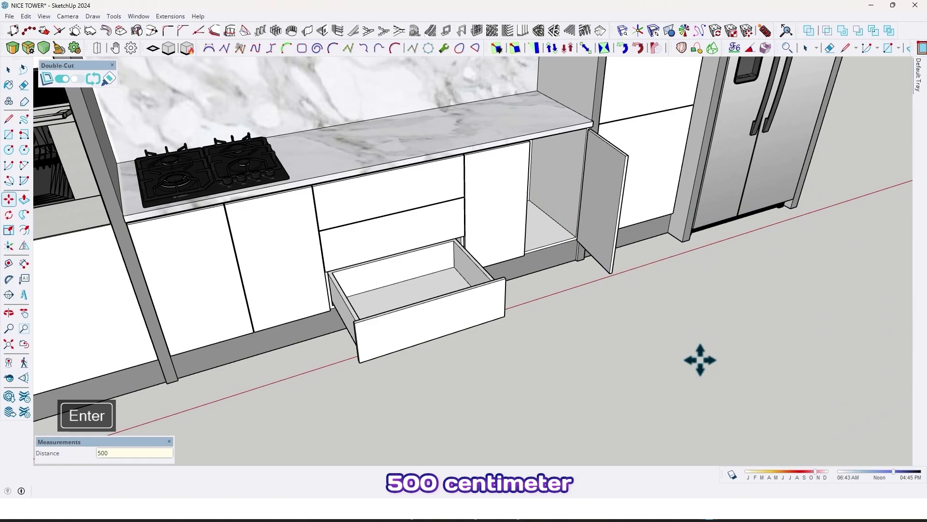
scroll(702, 352, "down", 5)
scroll(720, 275, "down", 2)
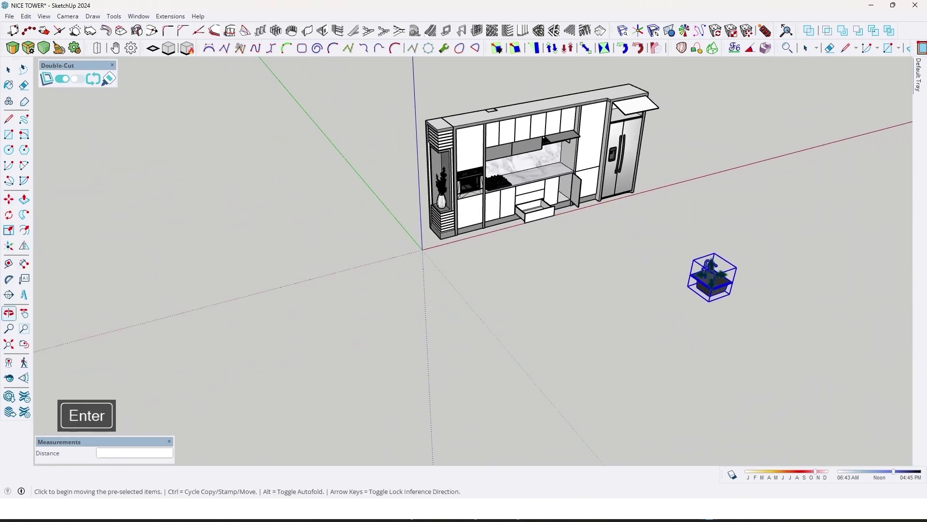
Open the sink group for editing and select the outer edge loop on the underside of the sink's rim.
key("space")
scroll(724, 290, "up", 10)
middle_click_drag(659, 250, 349, 214)
scroll(696, 194, "up", 4)
middle_click_drag(381, 159, 360, 180)
left_click(360, 180)
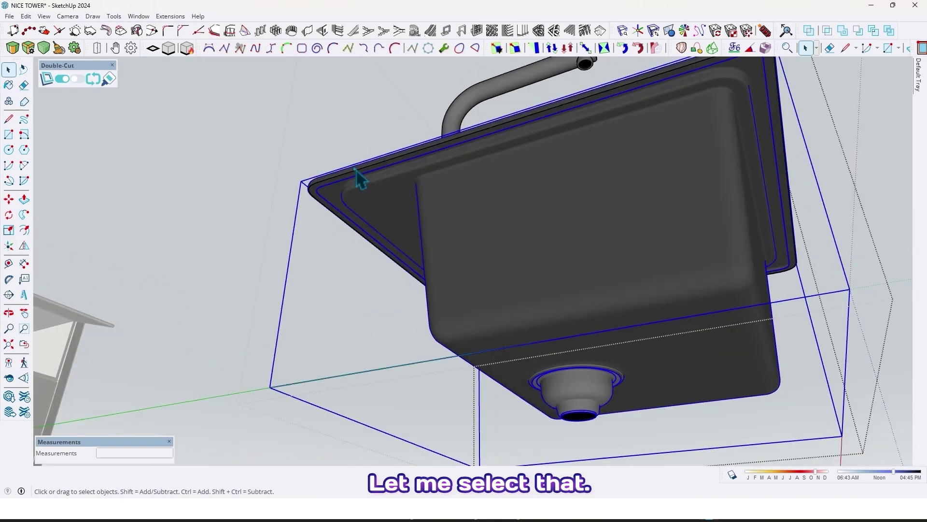
double_click(356, 181)
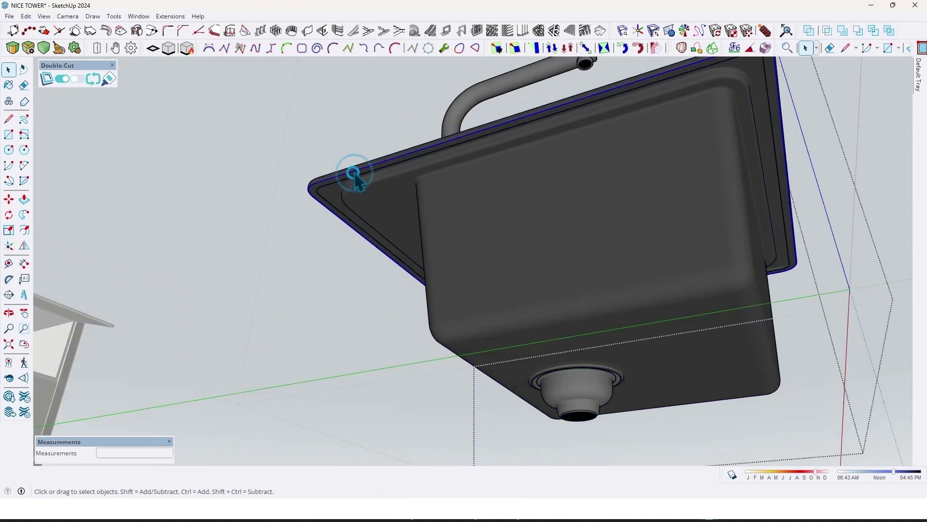
Copy the selected rim edge loop and leave the sink group.
middle_click_drag(357, 180, 546, 195)
scroll(391, 212, "up", 1)
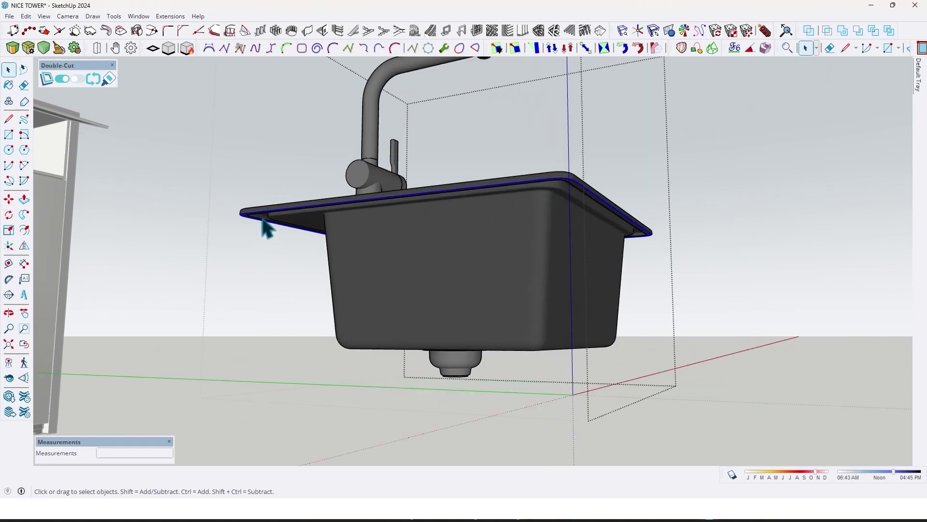
key("ctrl+c")
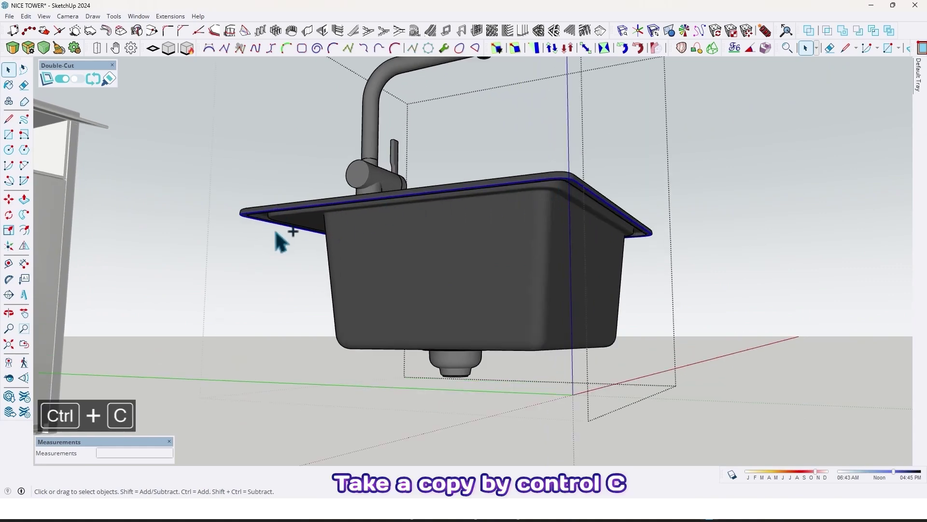
scroll(289, 238, "down", 5)
left_click(667, 347)
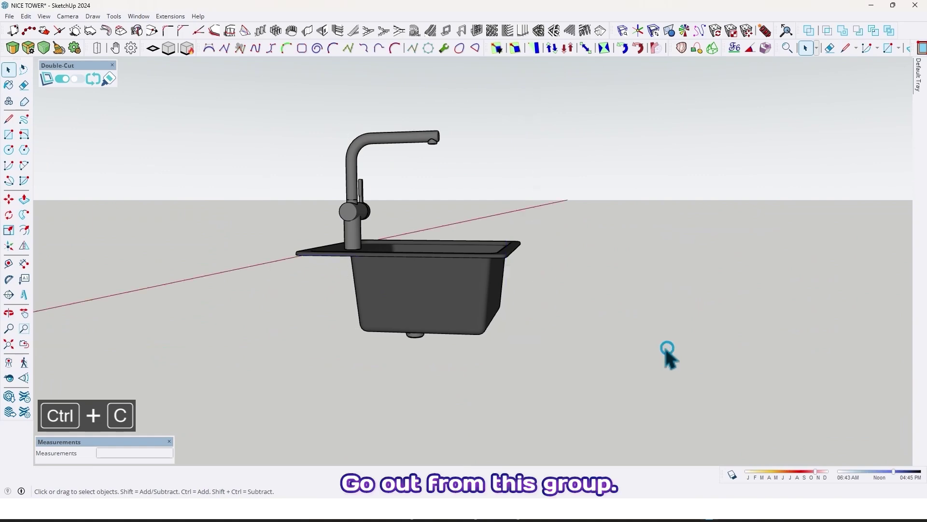
Paste the copied rim outline in place outside the sink group.
middle_click_drag(454, 285, 425, 317)
scroll(420, 314, "up", 5)
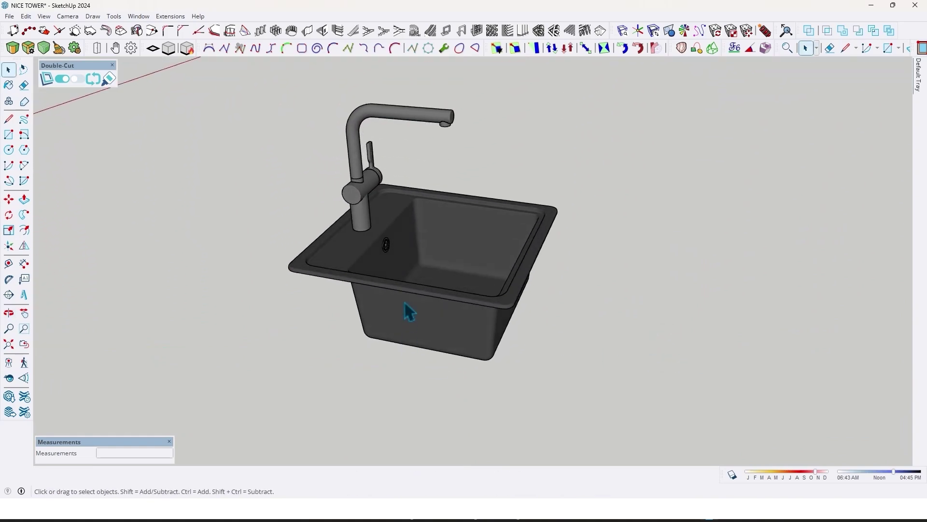
left_click(404, 299)
left_click(624, 357)
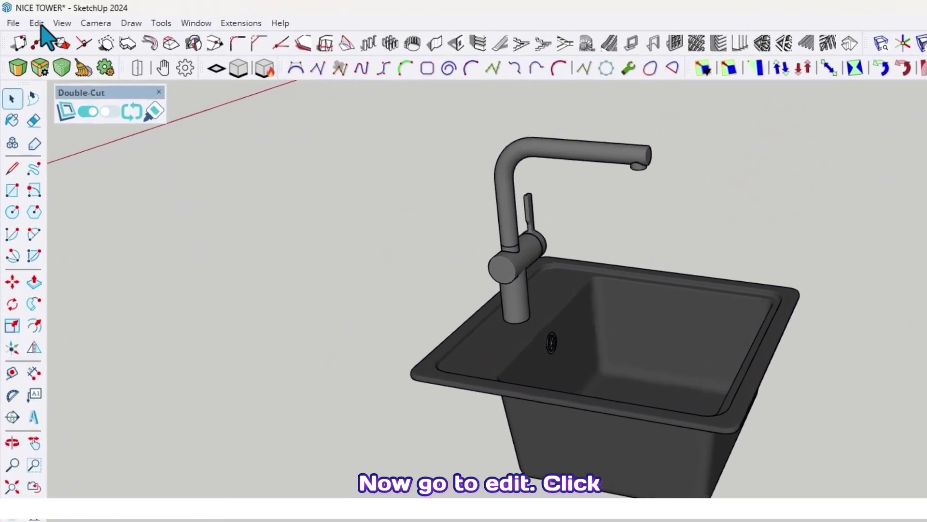
left_click(37, 23)
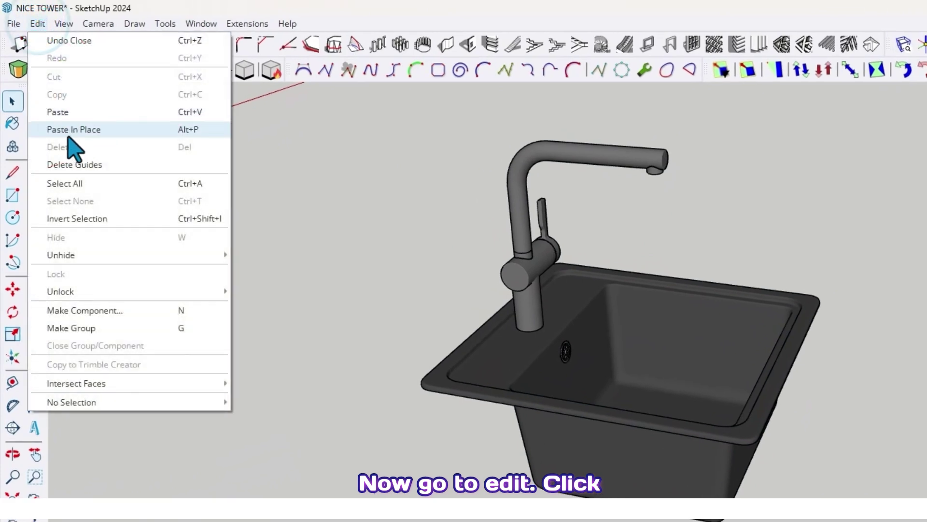
left_click(118, 131)
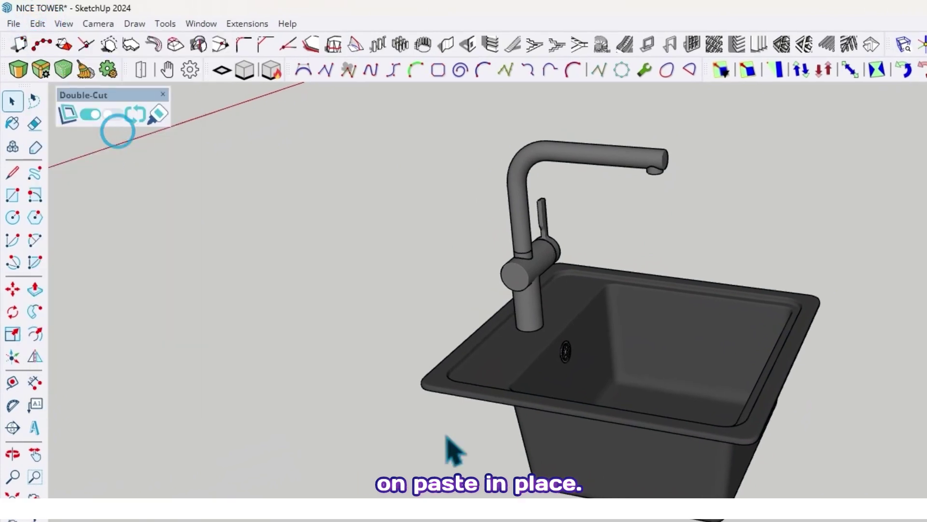
Move the pasted rim outline straight down along the blue axis by about 21 cm, to below the sink's bowl.
scroll(488, 417, "up", 5)
middle_click_drag(500, 416, 498, 391)
scroll(498, 391, "down", 5)
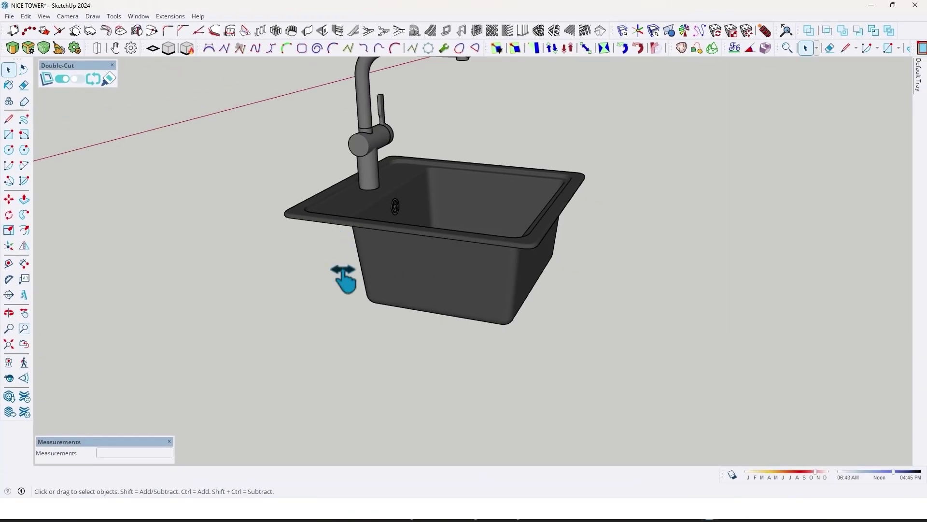
middle_click_drag(344, 279, 476, 201)
scroll(508, 199, "up", 5)
scroll(503, 189, "down", 5)
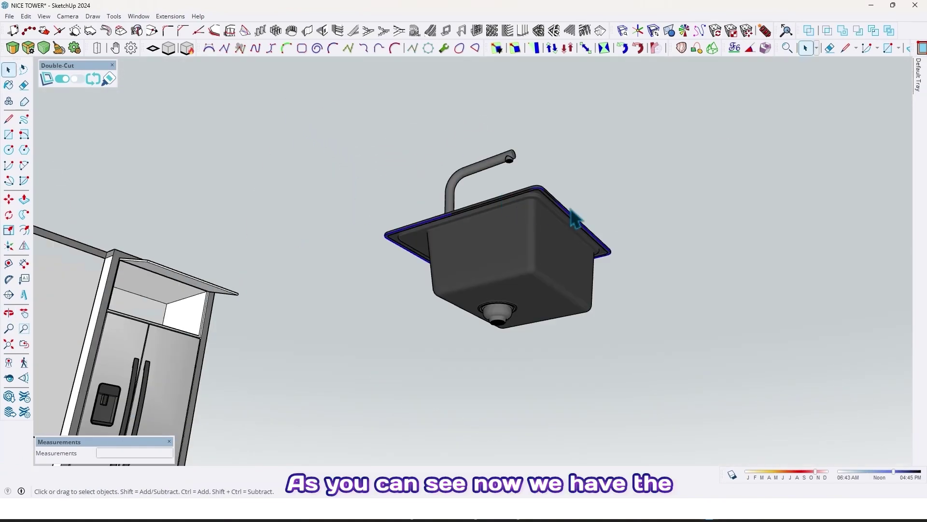
scroll(537, 193, "up", 4)
middle_click_drag(527, 198, 558, 316)
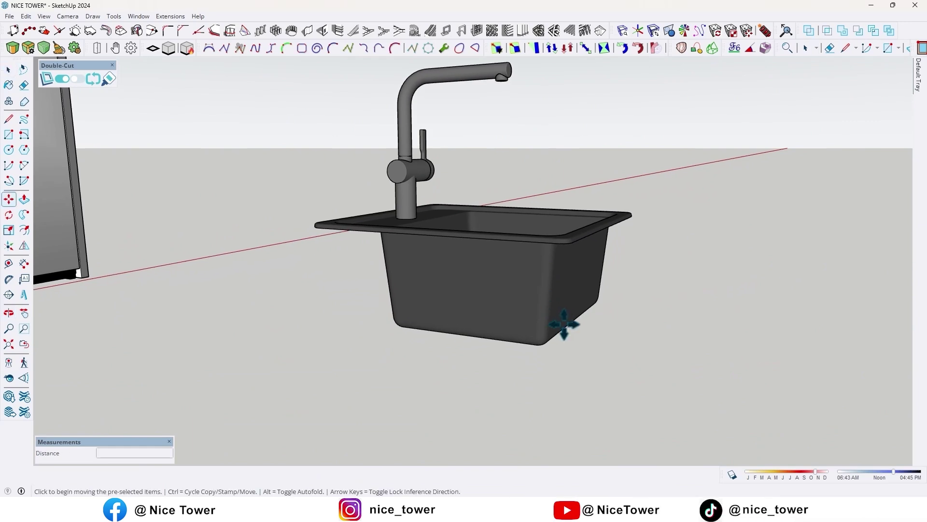
left_click(564, 243)
middle_click_drag(563, 385, 578, 234)
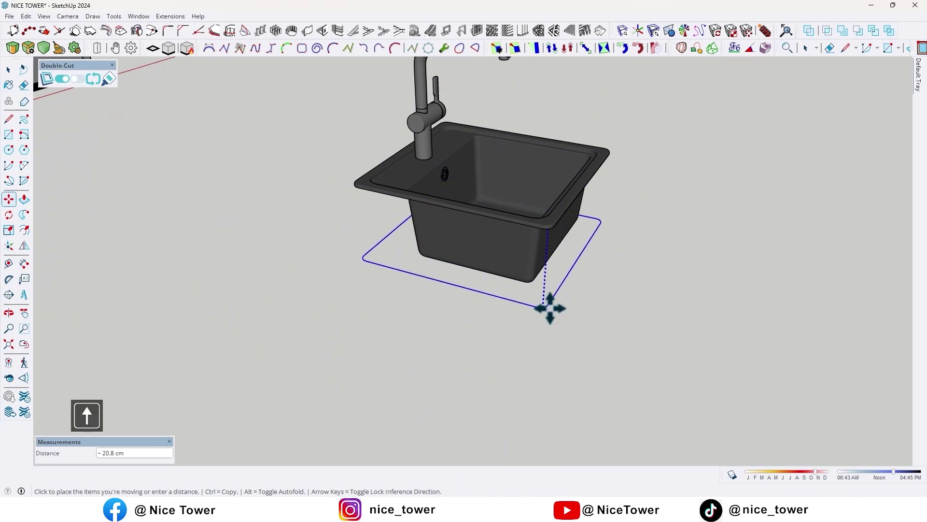
middle_click_drag(567, 277, 576, 383)
Select the sink together with the lowered outline and start making a component from them.
key("space")
scroll(540, 192, "up", 2)
left_click_drag(573, 373, 323, 89)
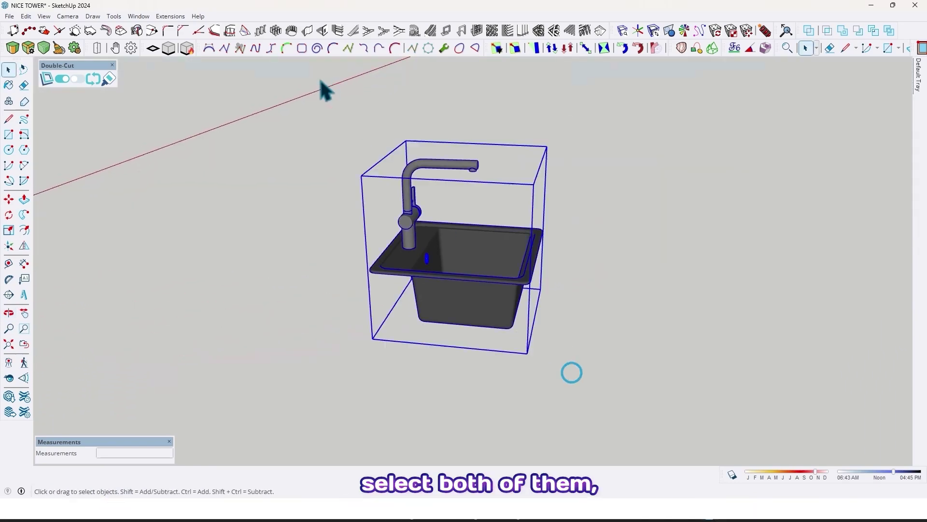
middle_click_drag(441, 259, 408, 276, "shift")
right_click(383, 284)
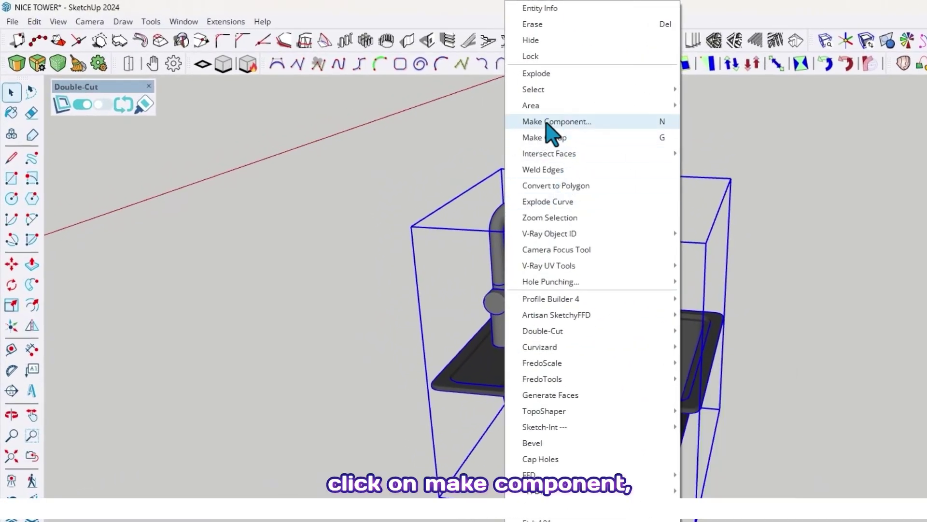
left_click(549, 122)
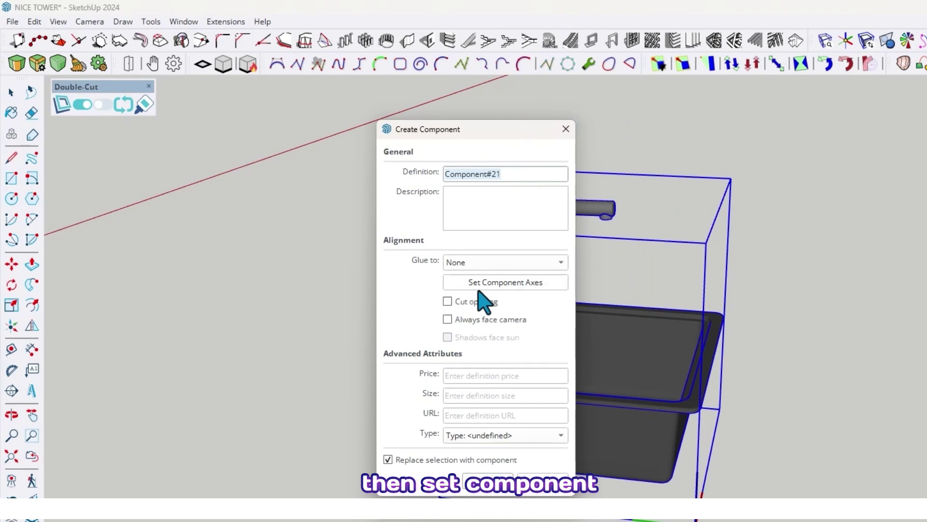
Set the component axes with the origin on the underside edge of the sink rim, the red axis pointing inward and green along the edge.
left_click(506, 283)
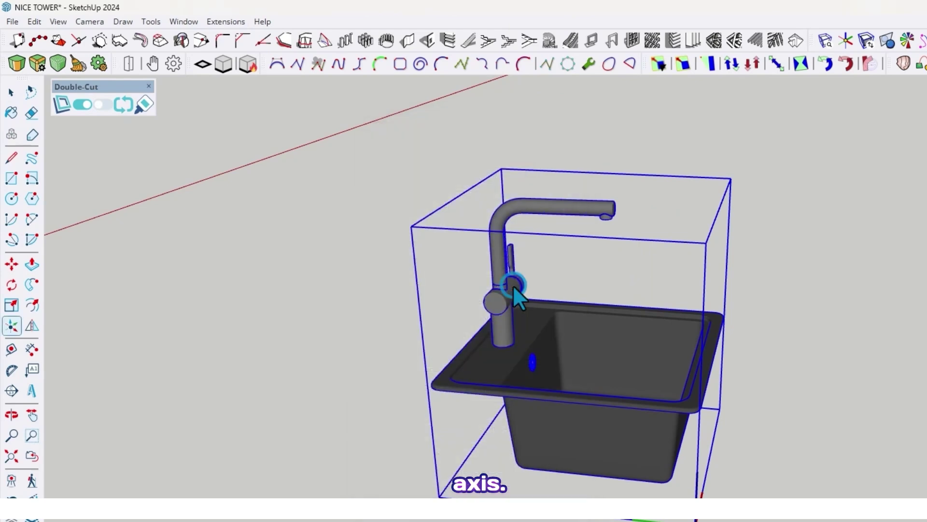
scroll(480, 422, "up", 5)
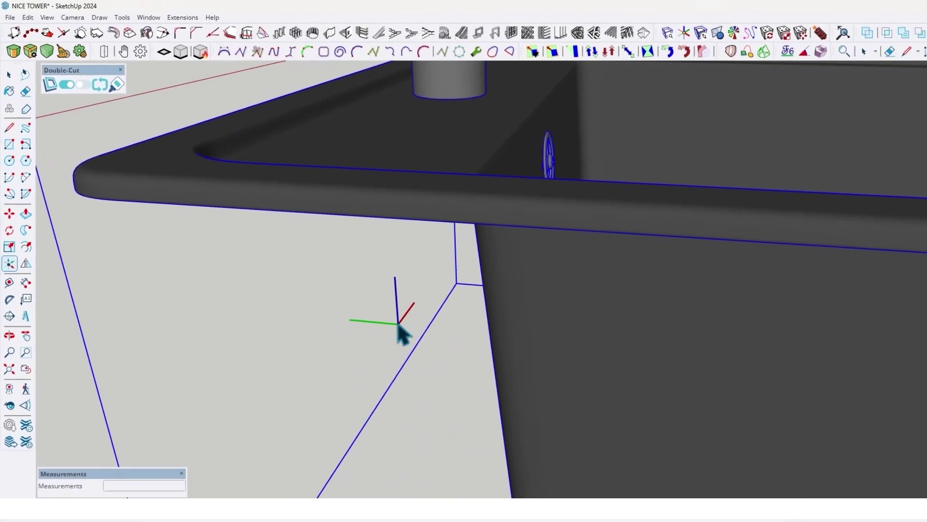
middle_click_drag(399, 325, 367, 93)
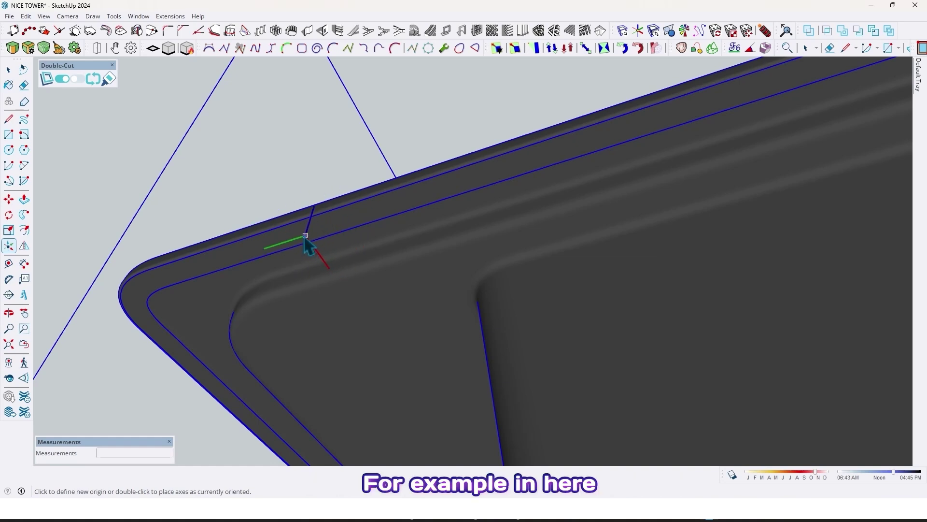
left_click(296, 223)
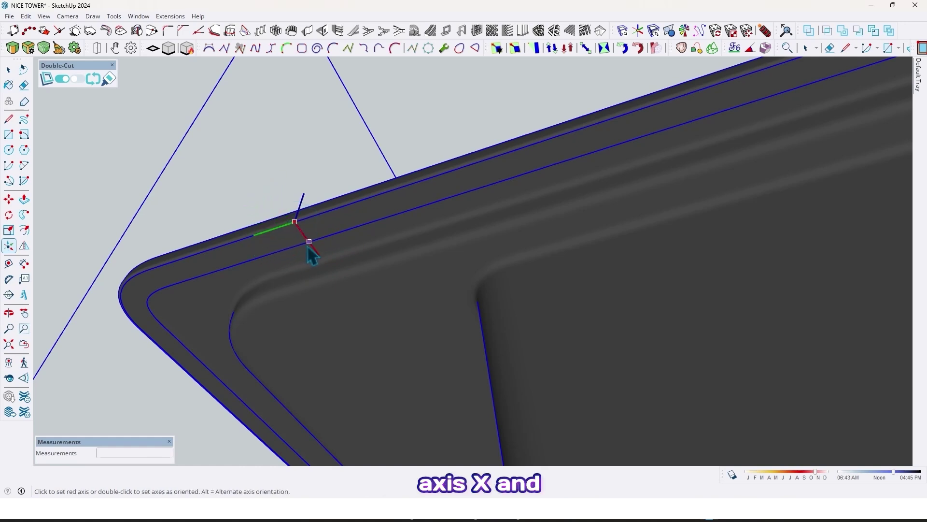
left_click(248, 242)
key("g")
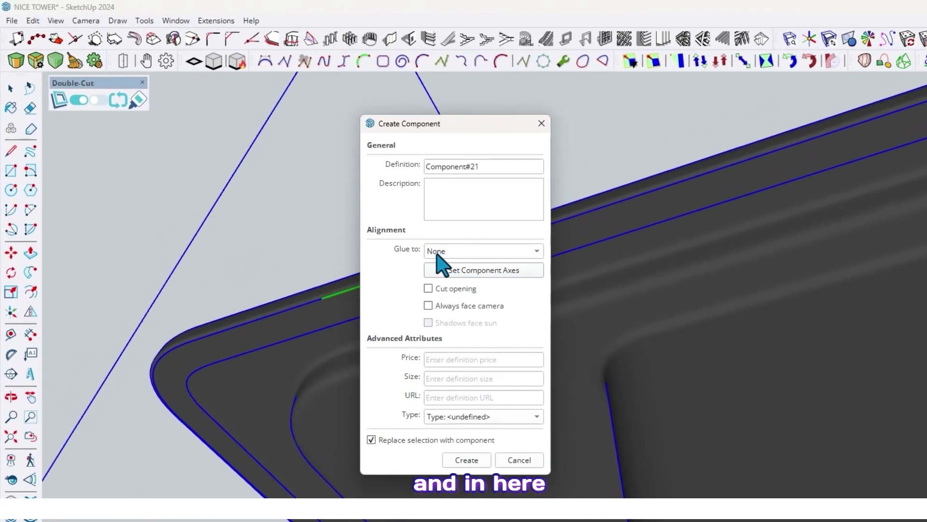
Set the component to glue to Any, enable Cut opening, and create it.
left_click(444, 252)
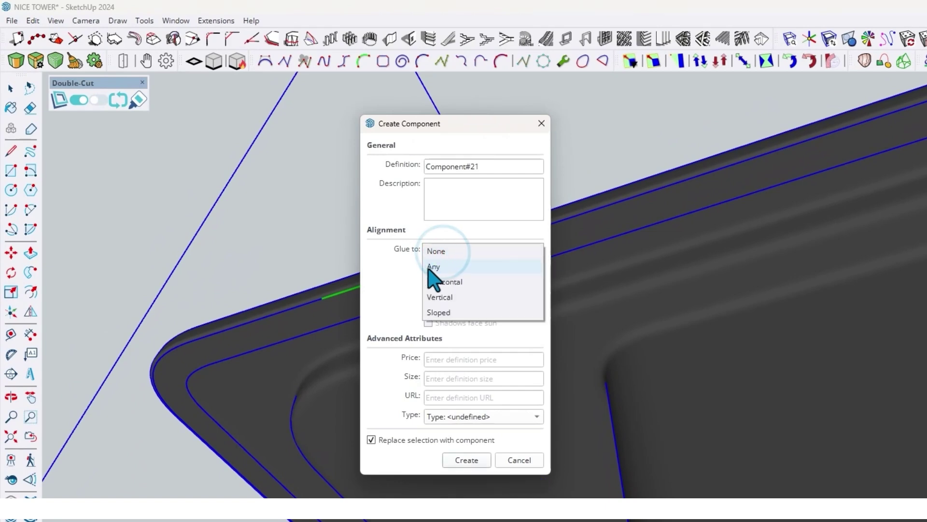
left_click(434, 267)
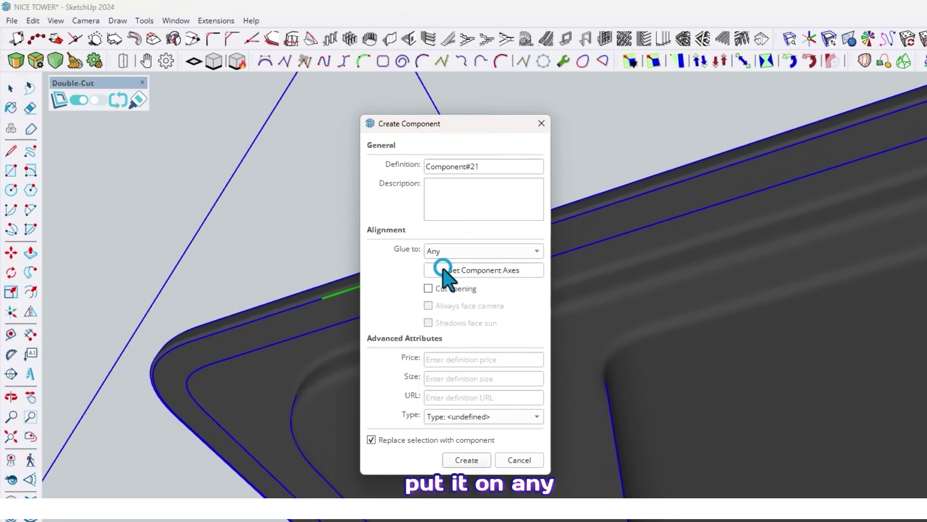
left_click(428, 289)
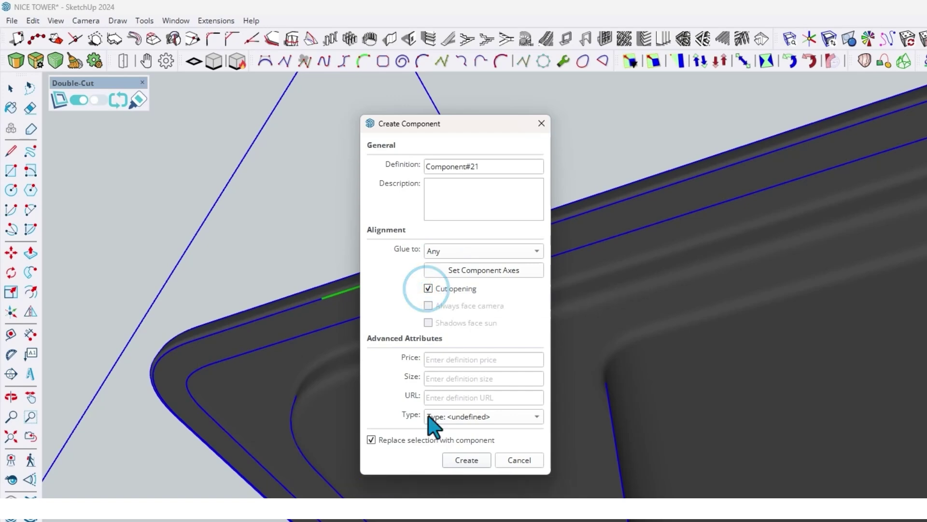
left_click(465, 460)
middle_click_drag(462, 460, 420, 381)
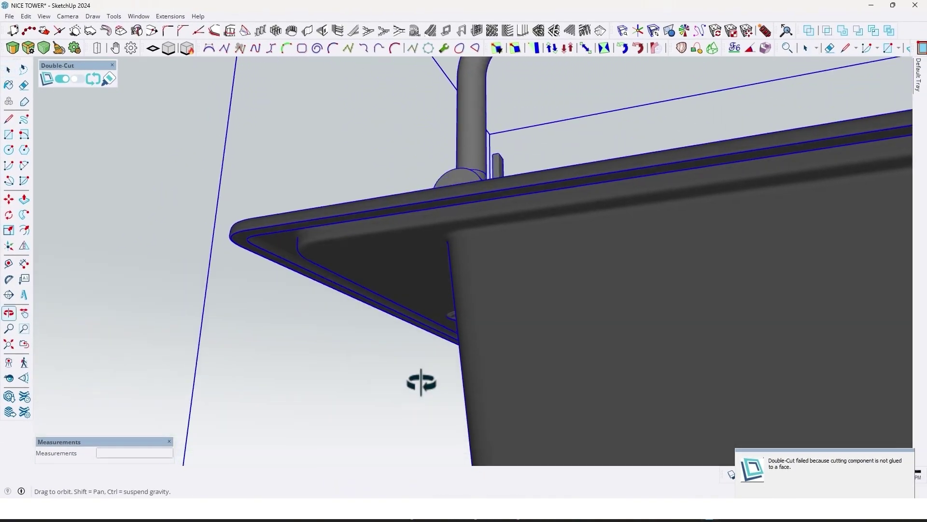
scroll(420, 380, "down", 7)
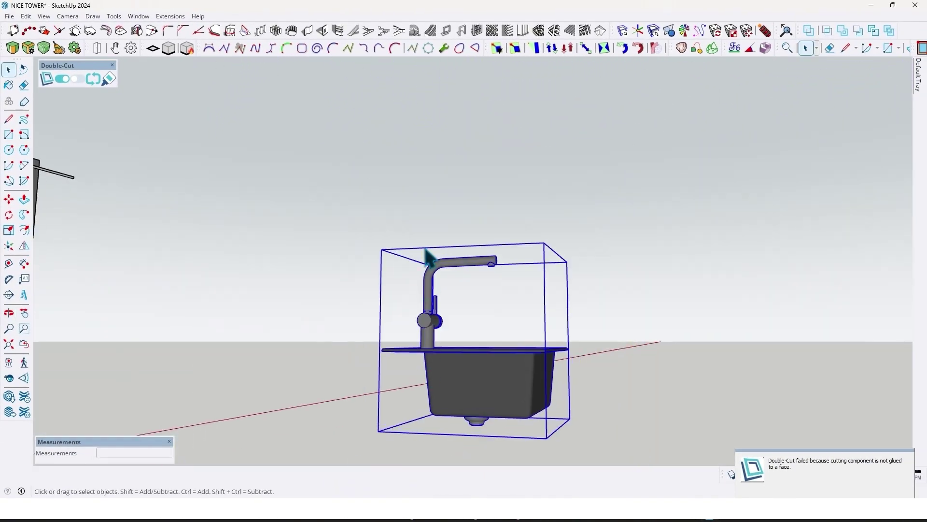
Move the sink component 500 cm along the green axis, back onto the kitchen countertop.
middle_click_drag(407, 239, 430, 372)
scroll(511, 368, "up", 3)
mouse_move(503, 375)
middle_mouse_down()
mouse_move(491, 373)
mouse_move(648, 414)
mouse_move(549, 379)
middle_mouse_up()
scroll(549, 380, "down", 3)
middle_click_drag(505, 301, 531, 369, "shift")
scroll(530, 369, "down", 2)
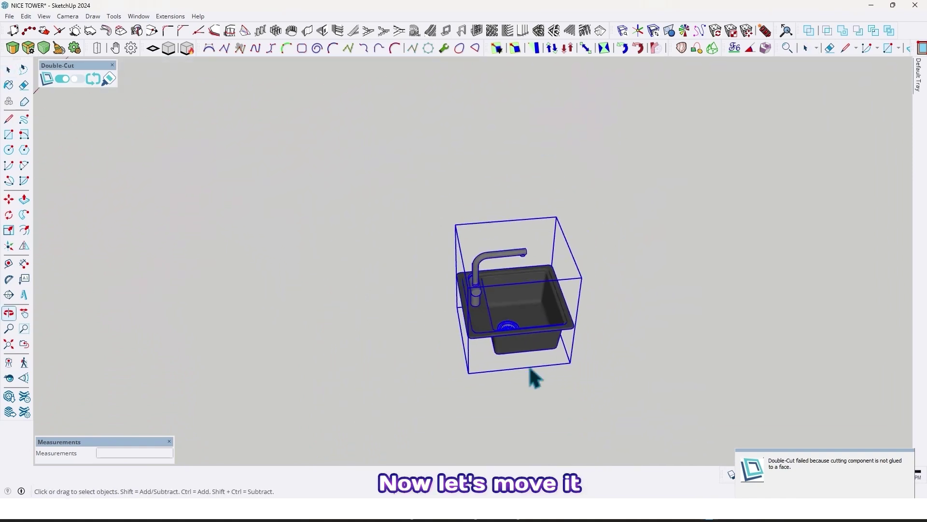
mouse_move(537, 316)
middle_mouse_down()
mouse_move(544, 303)
mouse_move(470, 321)
mouse_move(583, 317)
middle_mouse_up()
key("m")
left_click(666, 427)
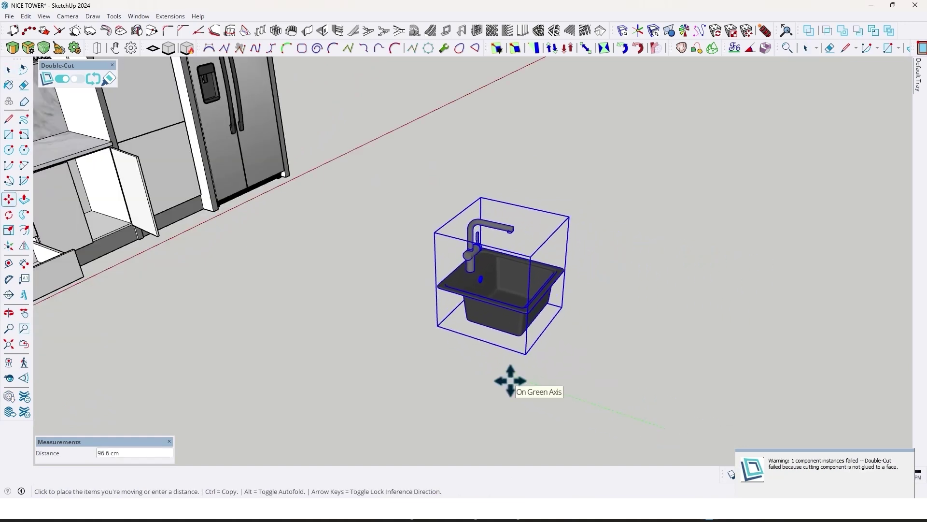
type("500")
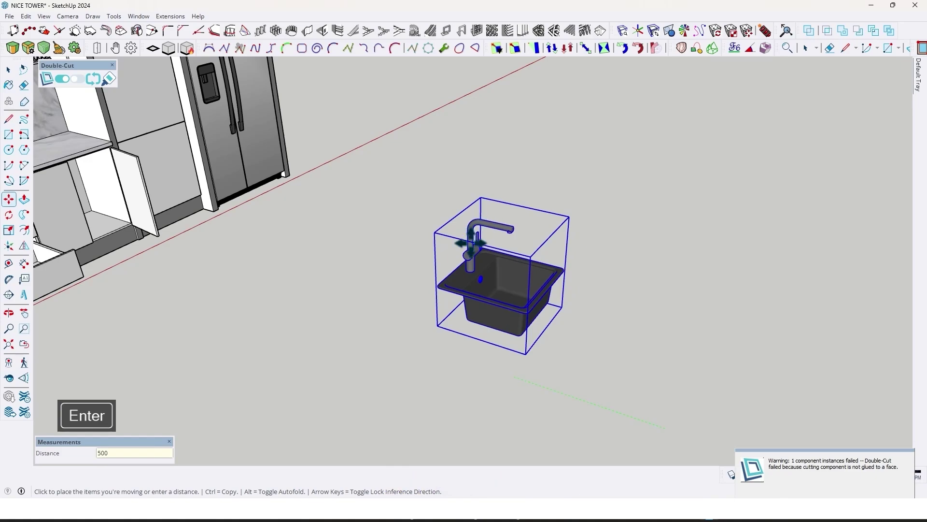
key("Return")
scroll(471, 243, "down", 4)
middle_click_drag(450, 270, 419, 268)
key("space")
Move the sink about 10 cm along the countertop toward the cooktop.
scroll(352, 285, "up", 3)
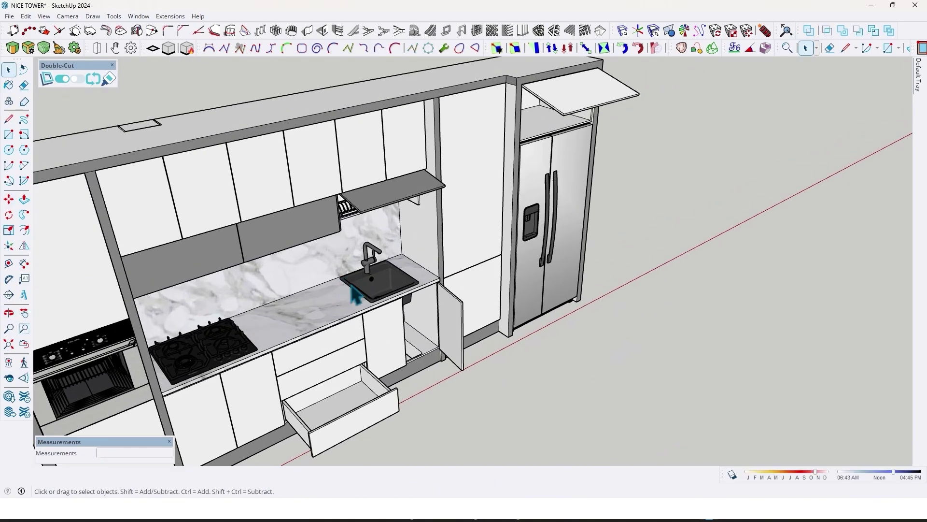
scroll(353, 286, "up", 4)
middle_click_drag(360, 301, 477, 305)
scroll(481, 231, "down", 3)
scroll(482, 233, "up", 3)
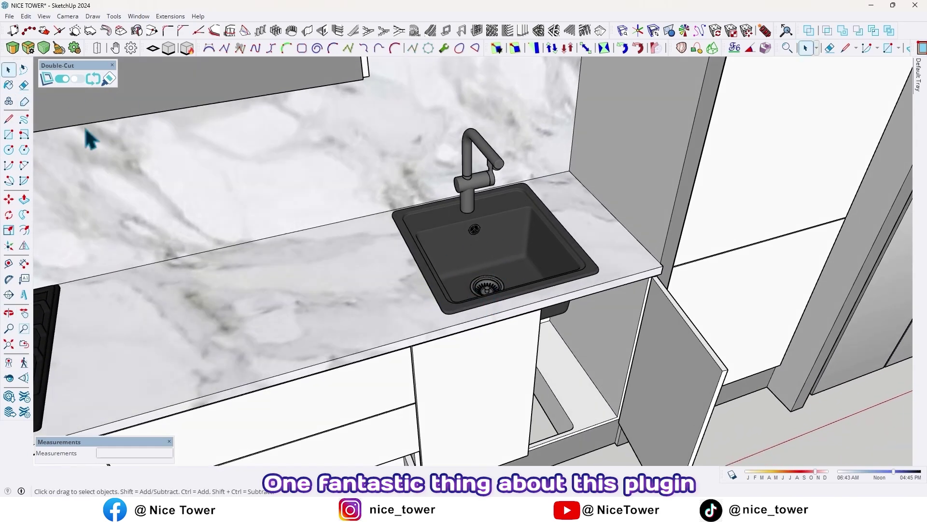
key("m")
middle_click_drag(497, 259, 489, 289)
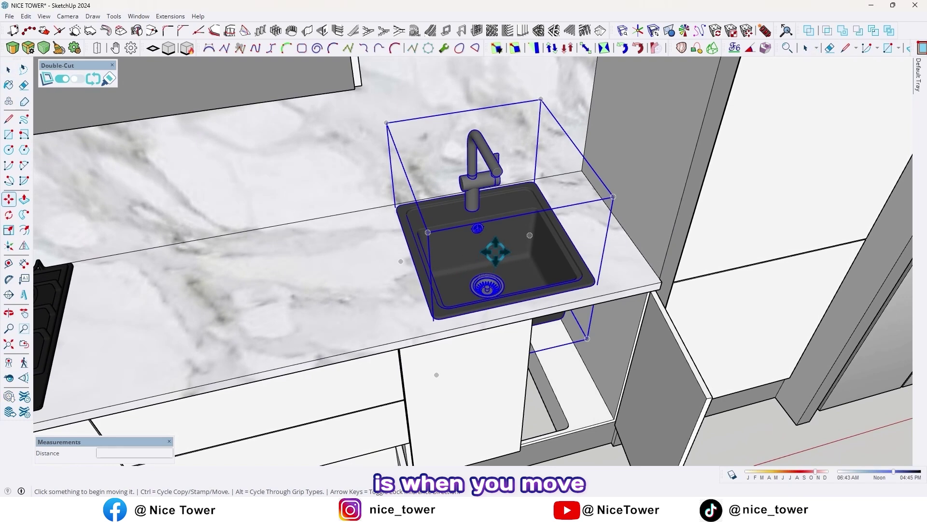
left_click(495, 251)
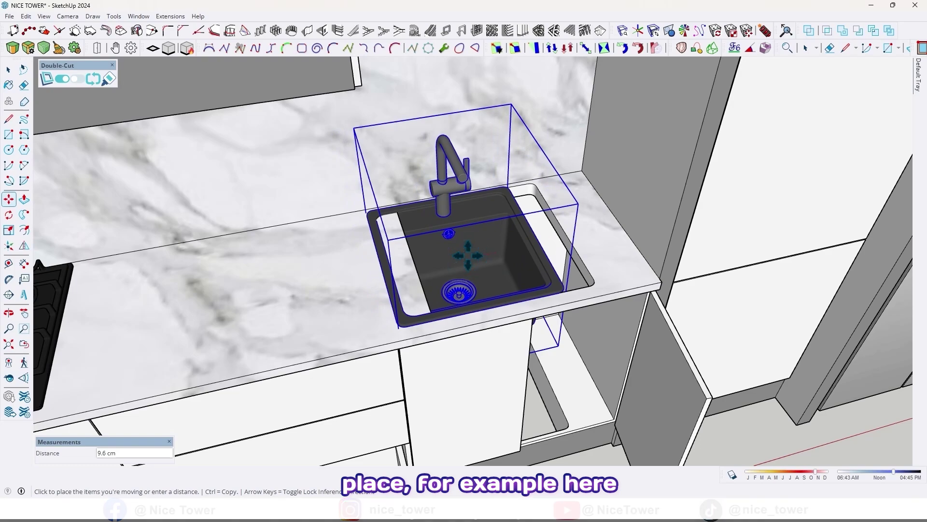
left_click(468, 256)
middle_click_drag(474, 375, 434, 349)
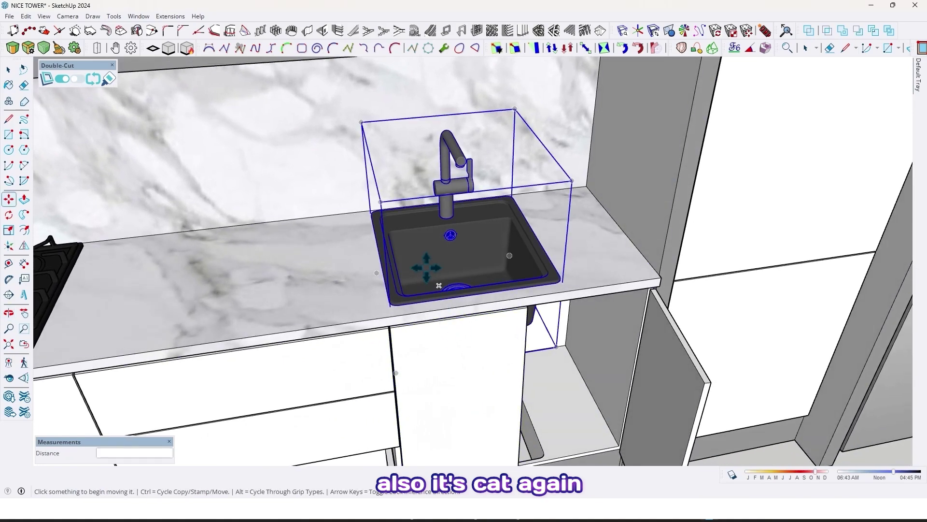
Move the sink about 68 cm along the red axis, placing it beside the cooktop above the drawers.
middle_click_drag(446, 267, 476, 291)
left_click(444, 267)
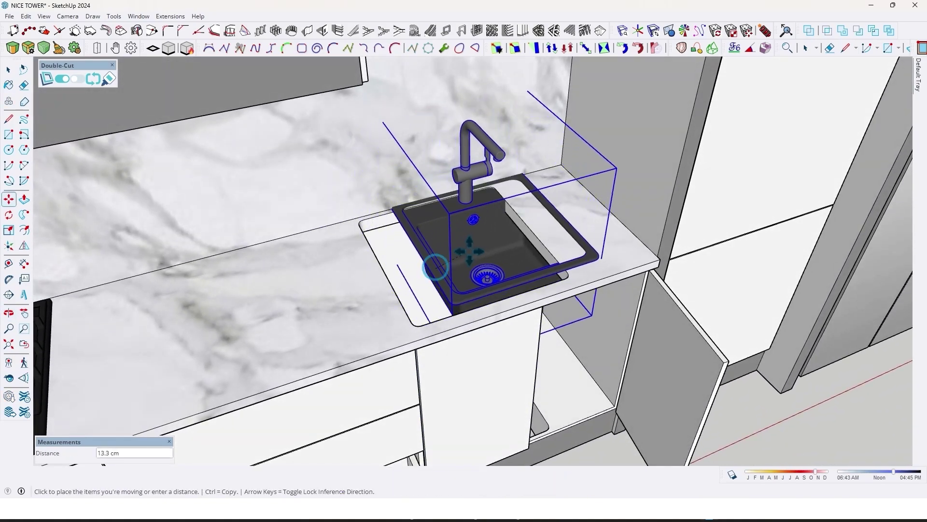
scroll(248, 327, "down", 4)
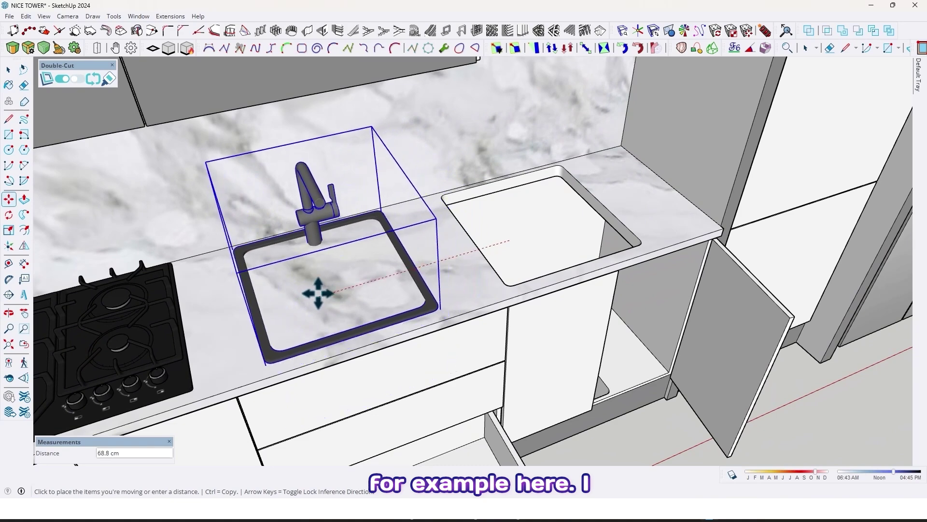
left_click(320, 291)
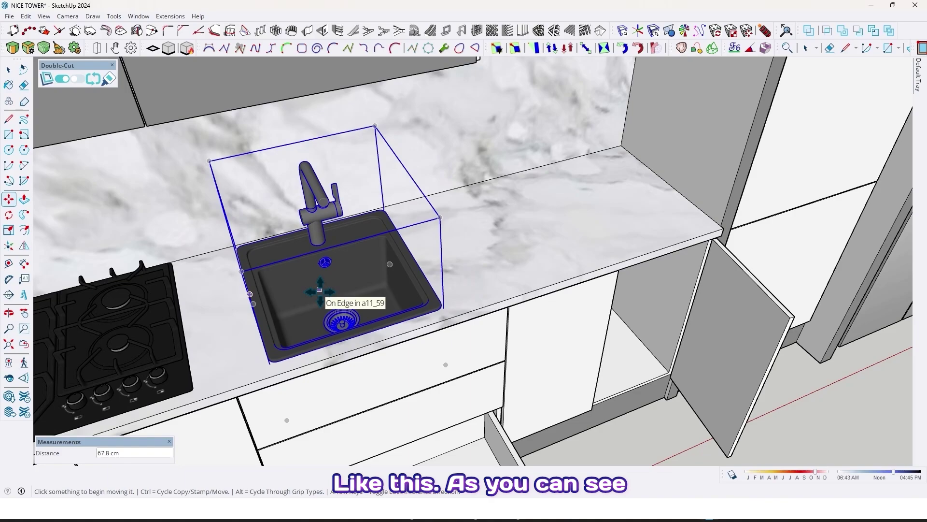
middle_click_drag(376, 295, 296, 257)
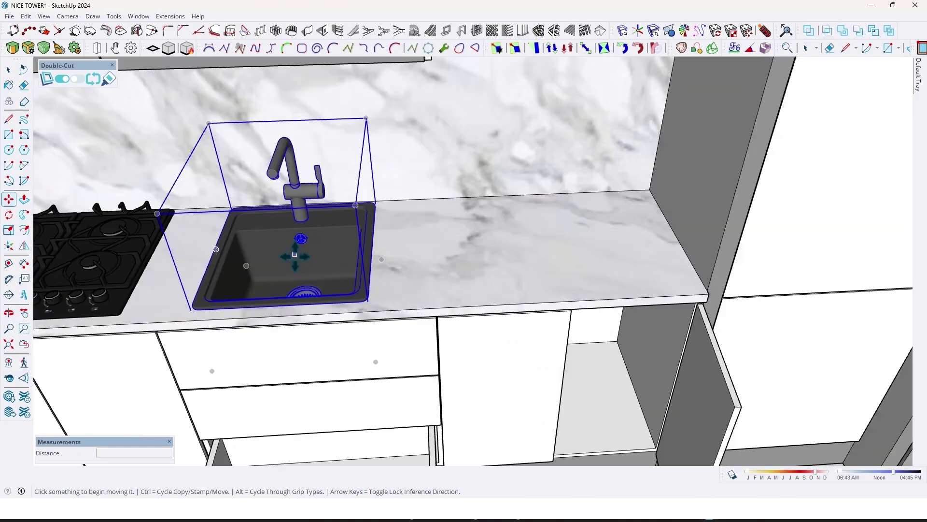
Move the sink about 80 cm along the red axis, away from the cooktop and back above the open base cabinet.
left_click(296, 257)
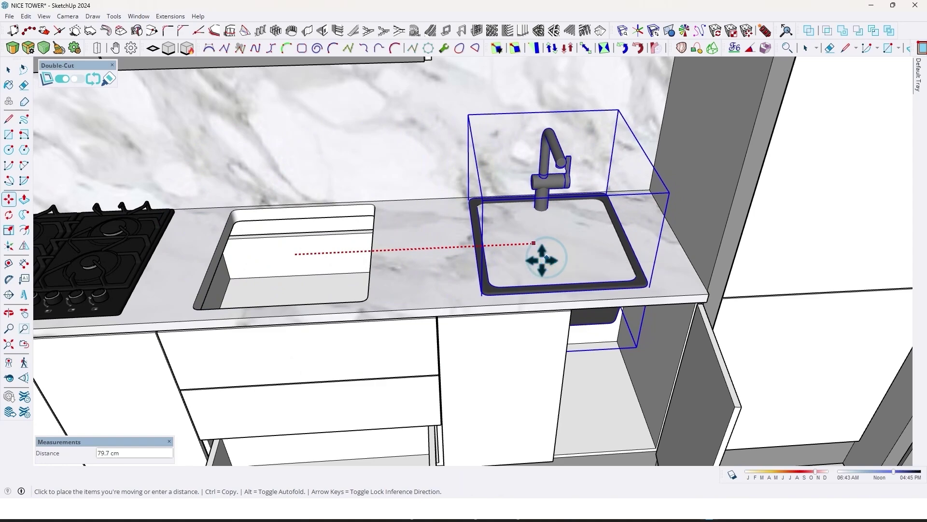
left_click(537, 262)
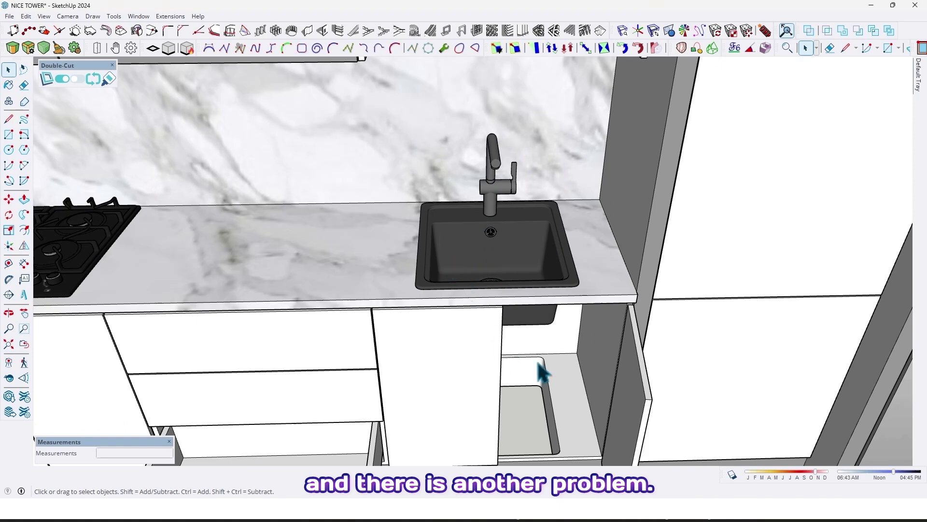
Move the sink about 11 cm toward the cooktop and inspect the cut in the cabinet bottom beneath it.
middle_click_drag(540, 371, 502, 393)
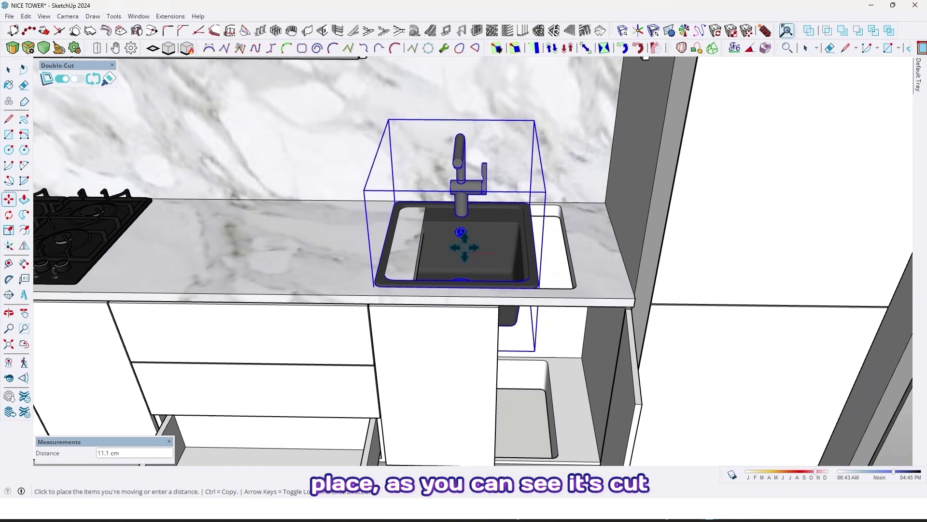
left_click(464, 247)
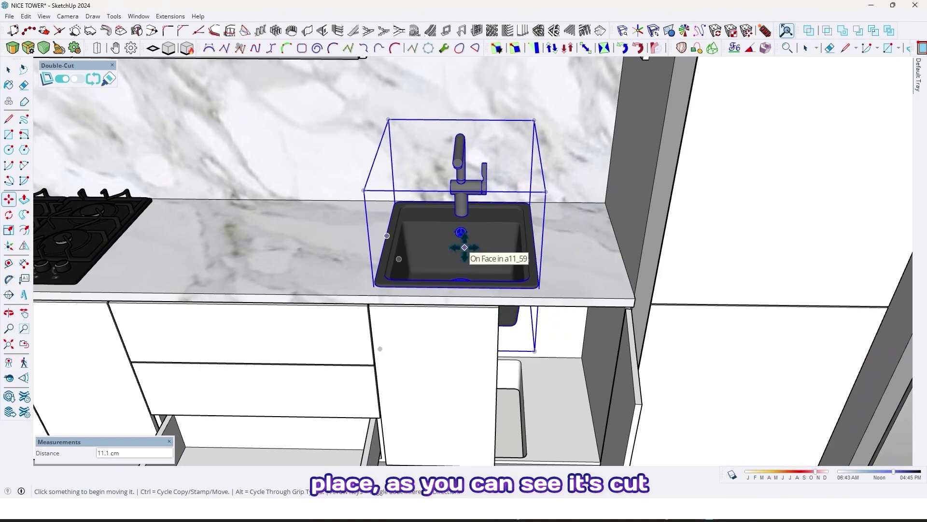
middle_click_drag(475, 350, 460, 94)
middle_click_drag(497, 280, 490, 220)
scroll(531, 362, "up", 1)
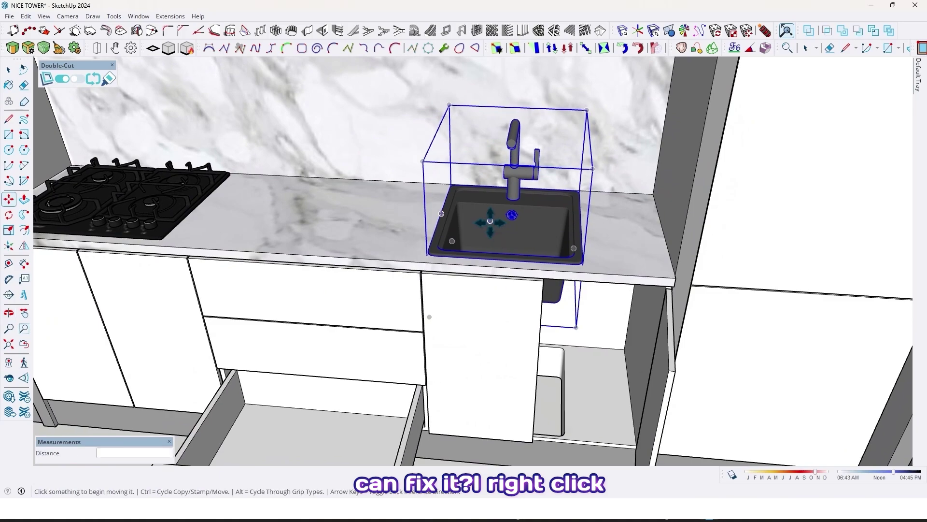
Set the sink's Double-Cut maximum cut depth to 20 cm and move the sink about 12 cm away from the cooktop.
right_click(489, 221)
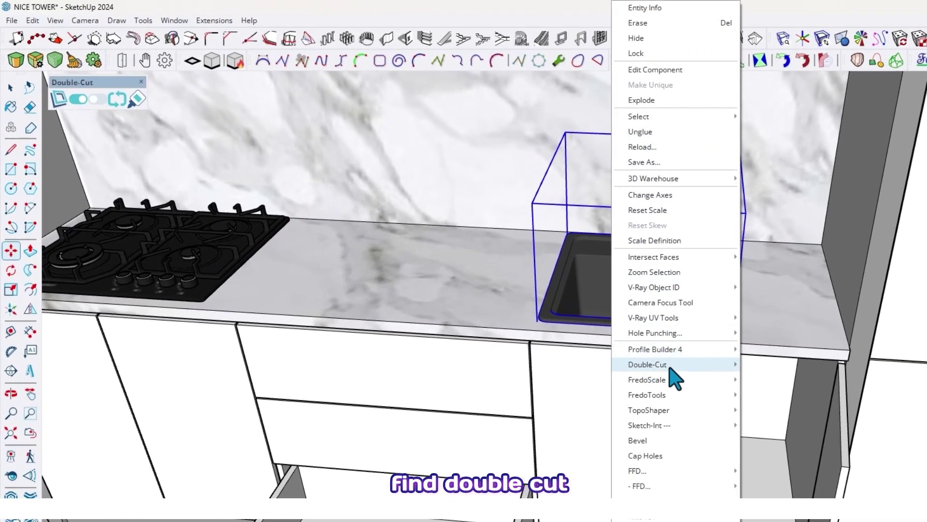
mouse_move(671, 368)
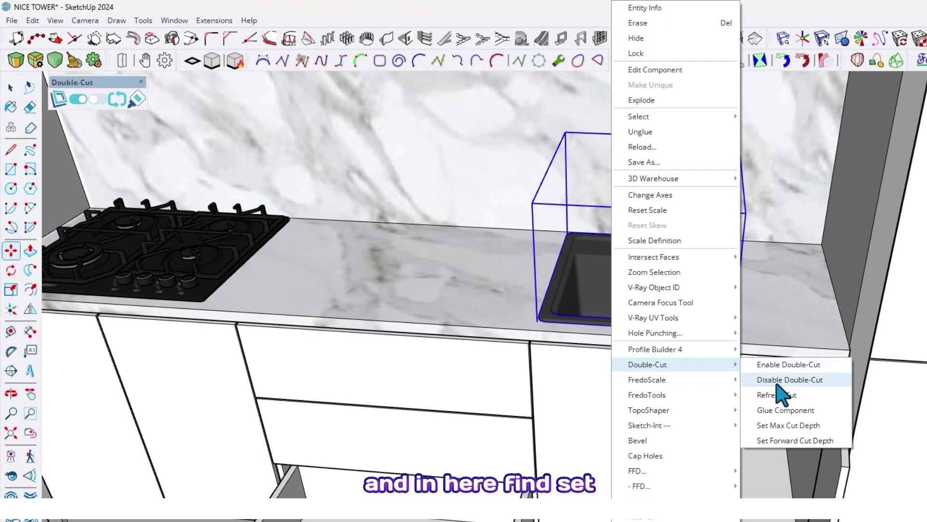
left_click(788, 426)
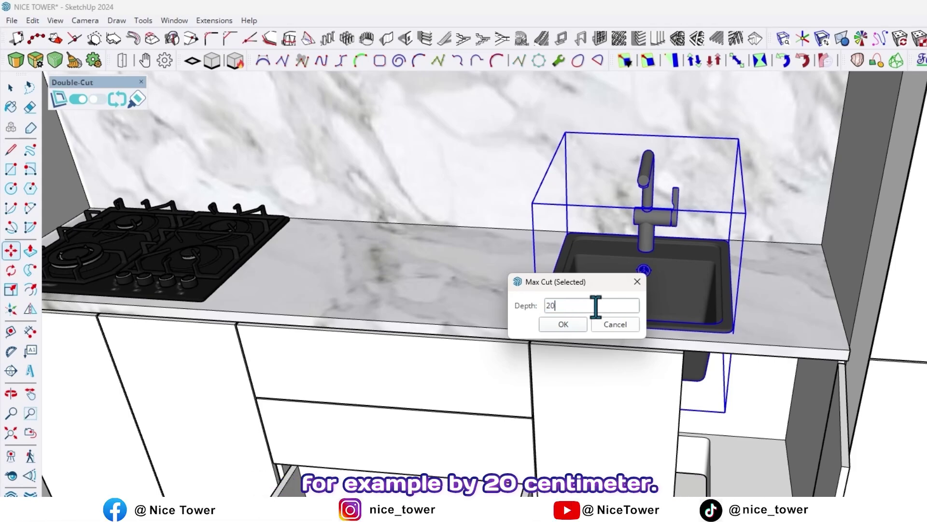
left_click(563, 324)
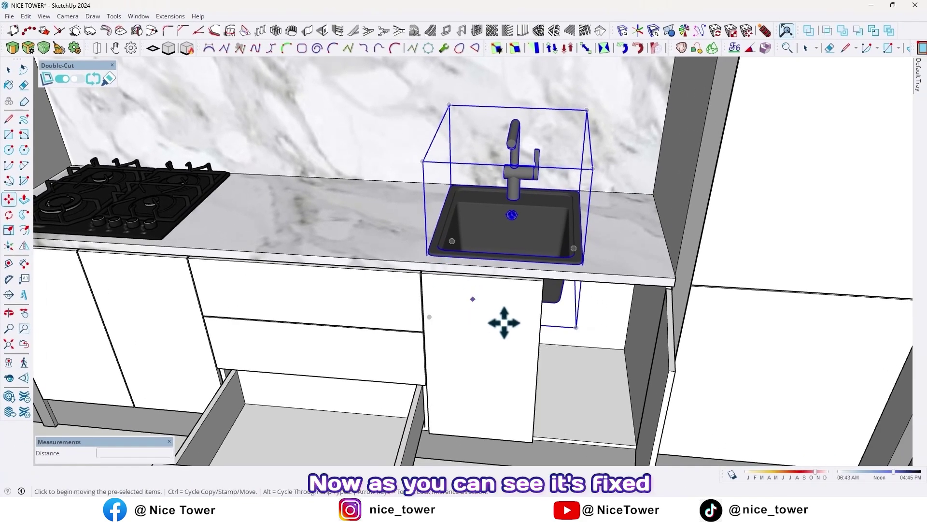
middle_click_drag(504, 322, 540, 311)
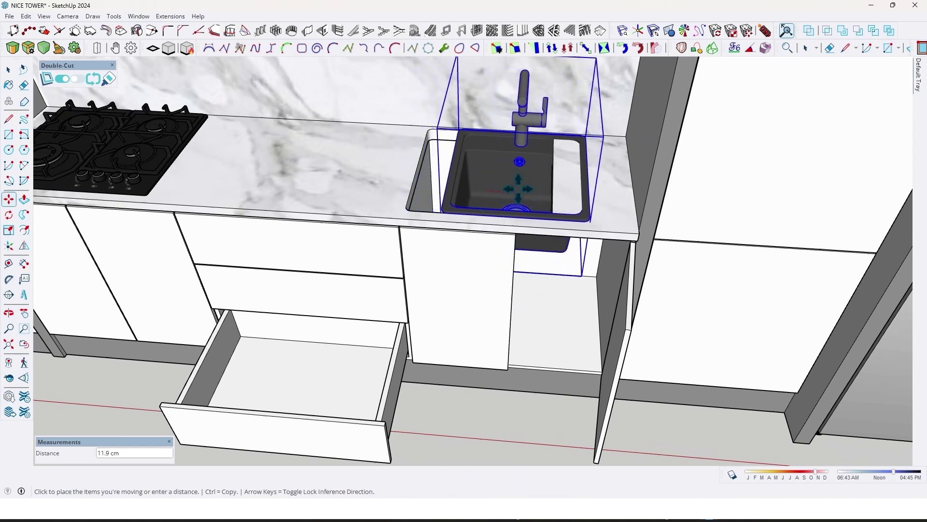
middle_click_drag(517, 208, 574, 193)
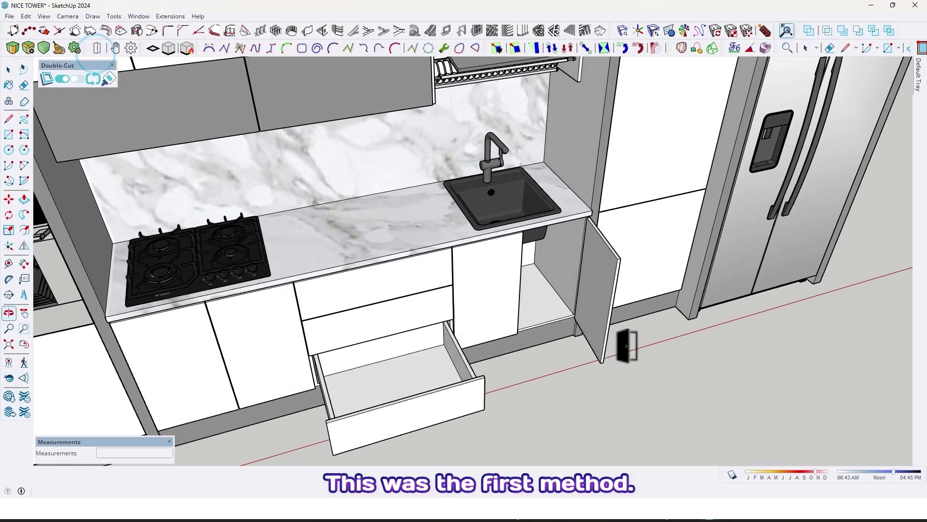
Close the open base cabinet door and the open drawer beneath the countertop.
left_click(603, 310)
left_click(463, 394)
scroll(495, 285, "down", 3)
middle_click_drag(494, 280, 494, 314)
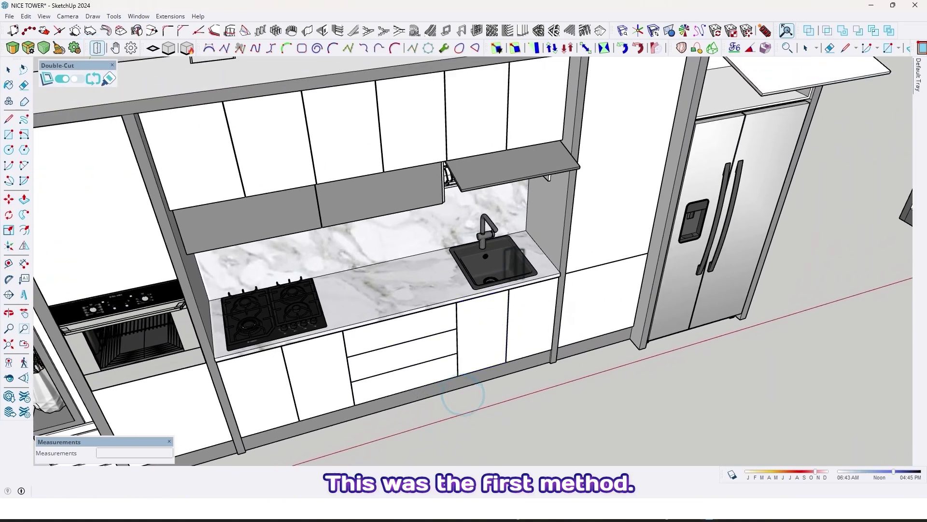
scroll(522, 227, "up", 4)
left_click(564, 162)
middle_click_drag(613, 185, 485, 237)
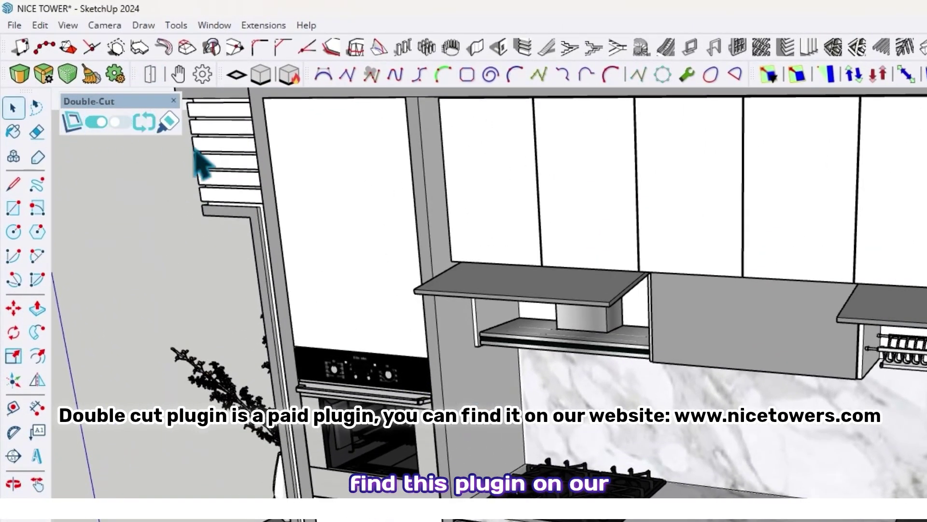
Examine the kitchen run's upper cabinets and the uncut countertop at the sink from several angles.
middle_click_drag(493, 329, 566, 306)
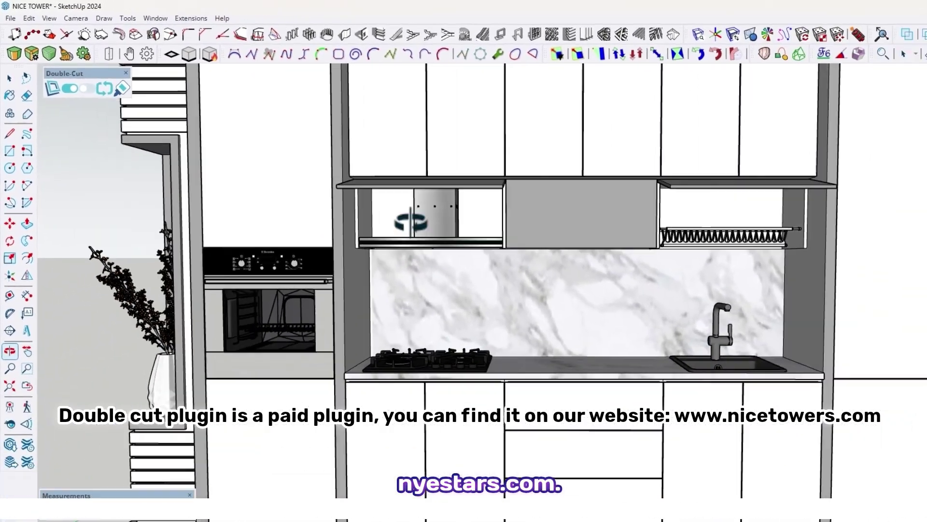
middle_click_drag(411, 223, 501, 283)
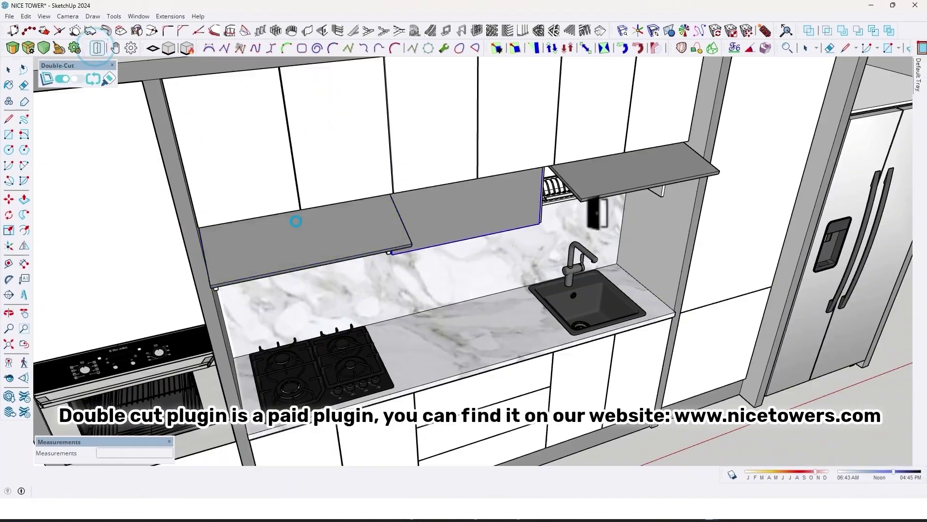
middle_click_drag(608, 188, 365, 310)
scroll(507, 290, "down", 3)
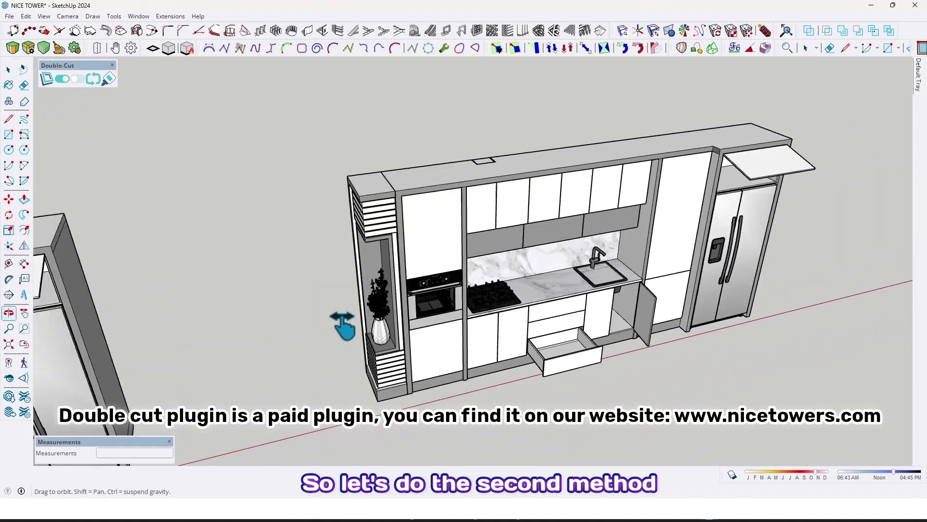
middle_click_drag(342, 322, 362, 316)
scroll(581, 284, "up", 4)
middle_click_drag(582, 283, 599, 306)
scroll(558, 302, "up", 3)
scroll(537, 355, "up", 2)
scroll(517, 351, "up", 2)
left_click(512, 339)
scroll(512, 339, "down", 3)
key("m")
left_click(600, 304)
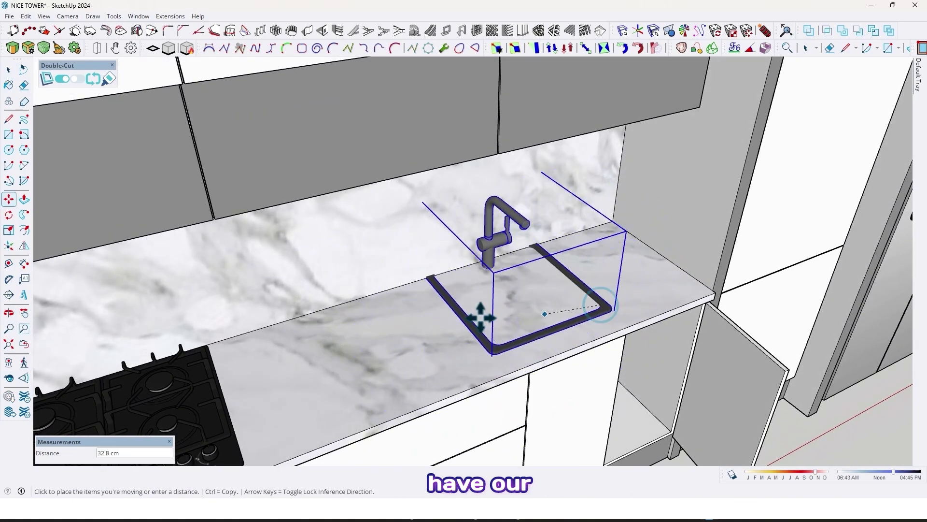
key("Escape")
left_click(599, 309)
scroll(576, 301, "down", 5)
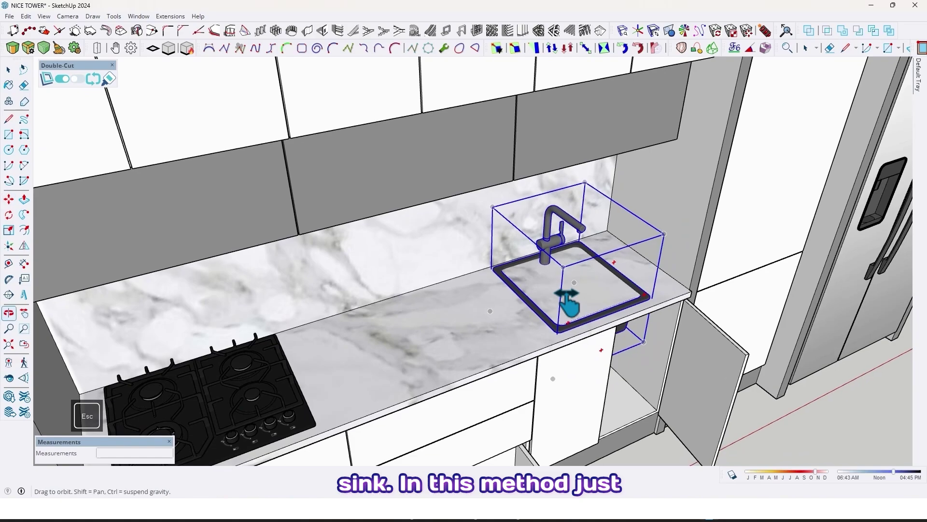
Intersect the countertop's top face with the model to trace the sink outline onto it.
scroll(560, 298, "up", 6)
left_click(860, 406)
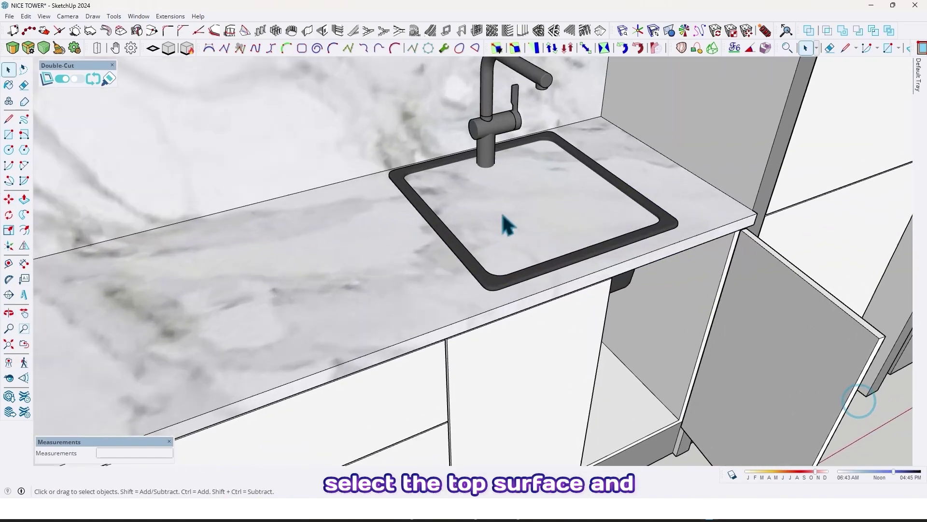
left_click(501, 214)
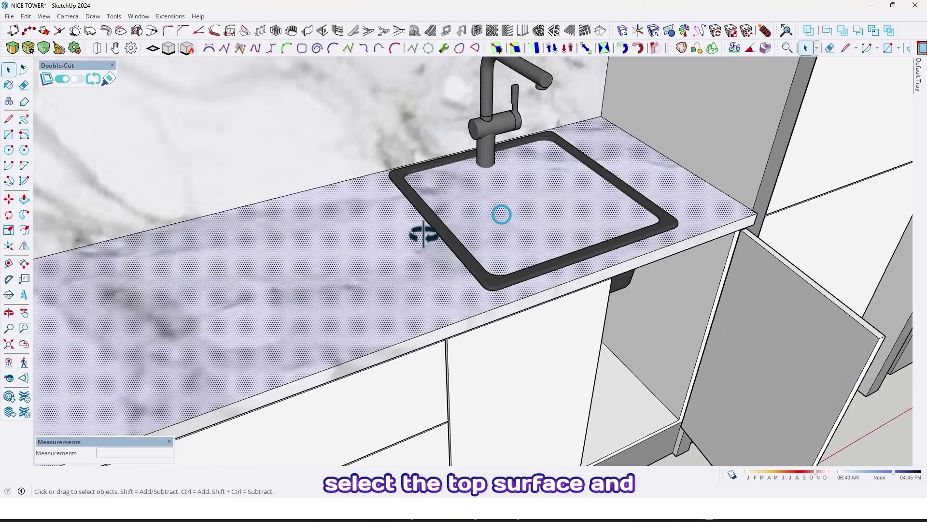
middle_click_drag(423, 233, 471, 238)
scroll(455, 230, "down", 1)
right_click(470, 236)
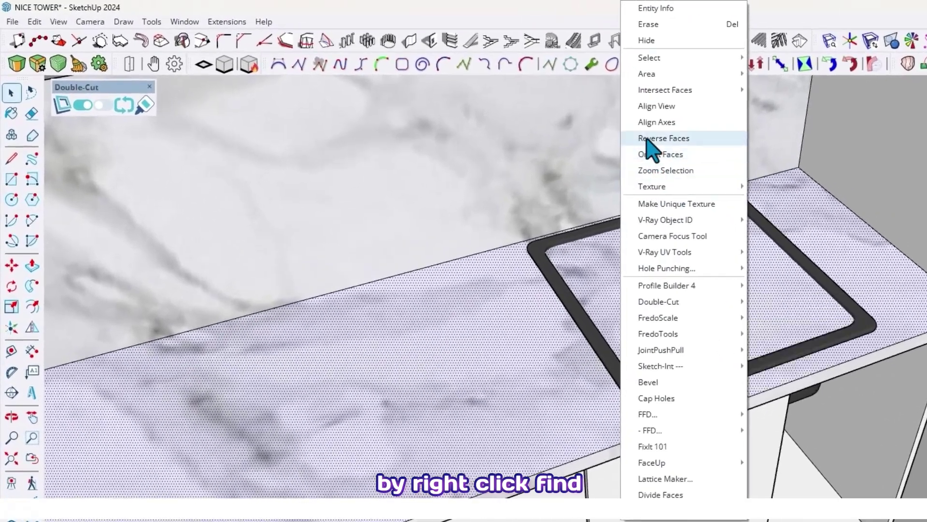
mouse_move(652, 95)
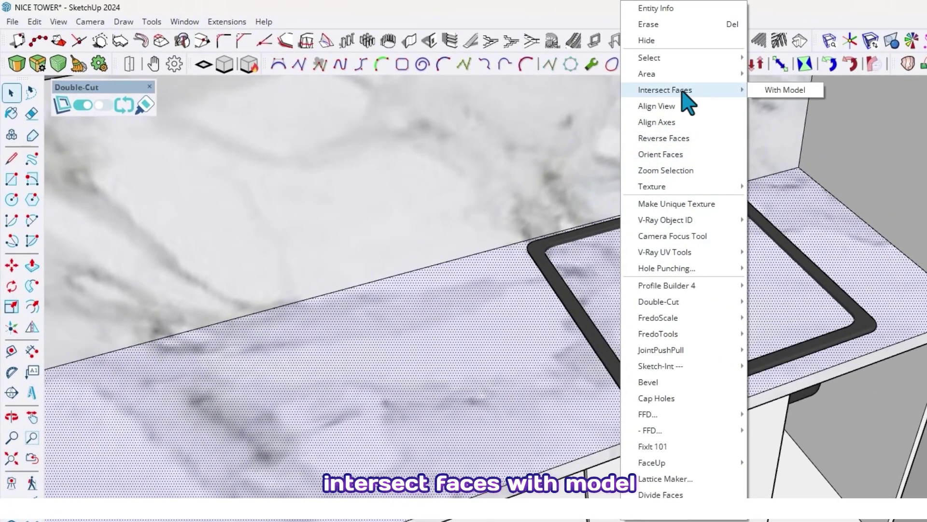
left_click(777, 96)
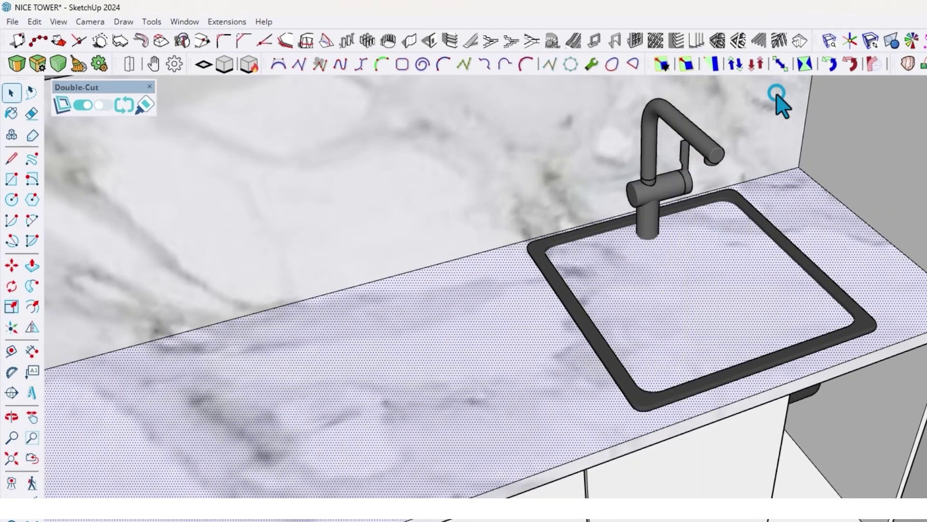
left_click(776, 94)
Move the sink about 65 cm toward the cooktop to expose the edges traced on the countertop.
middle_click_drag(719, 320, 666, 313)
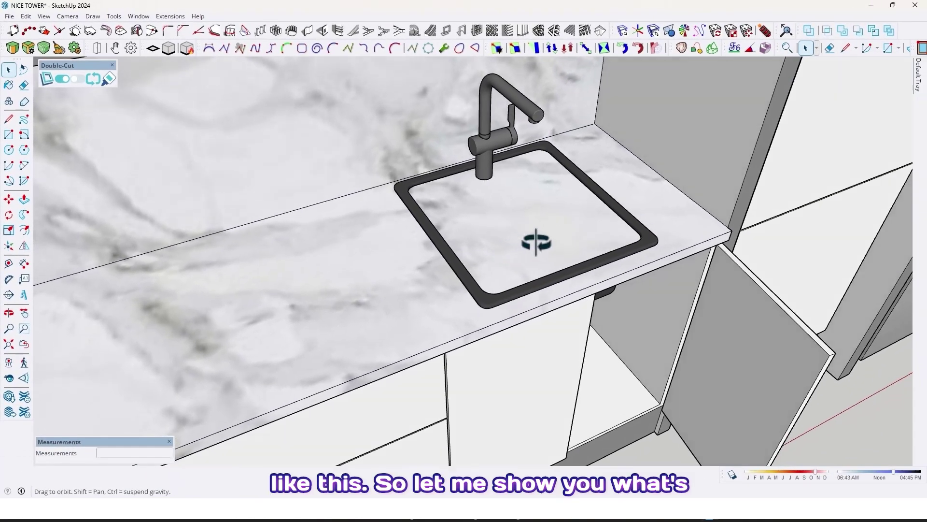
middle_click_drag(500, 236, 516, 239)
scroll(449, 259, "down", 2)
middle_click_drag(456, 260, 534, 247, "shift")
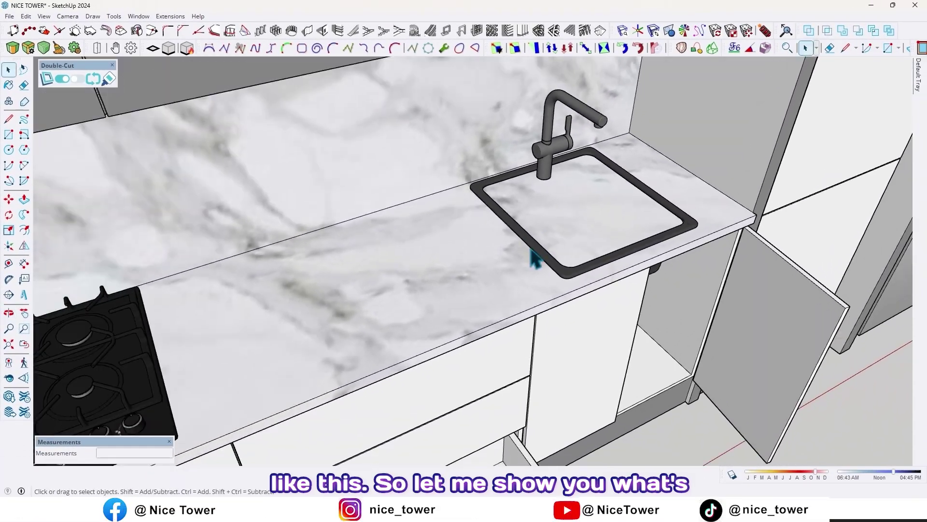
scroll(535, 245, "up", 1)
key("g")
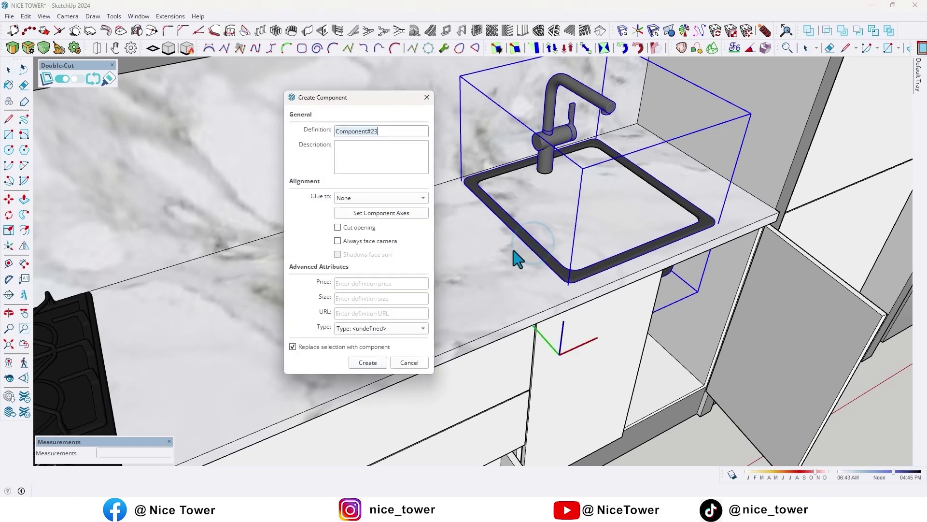
left_click(411, 362)
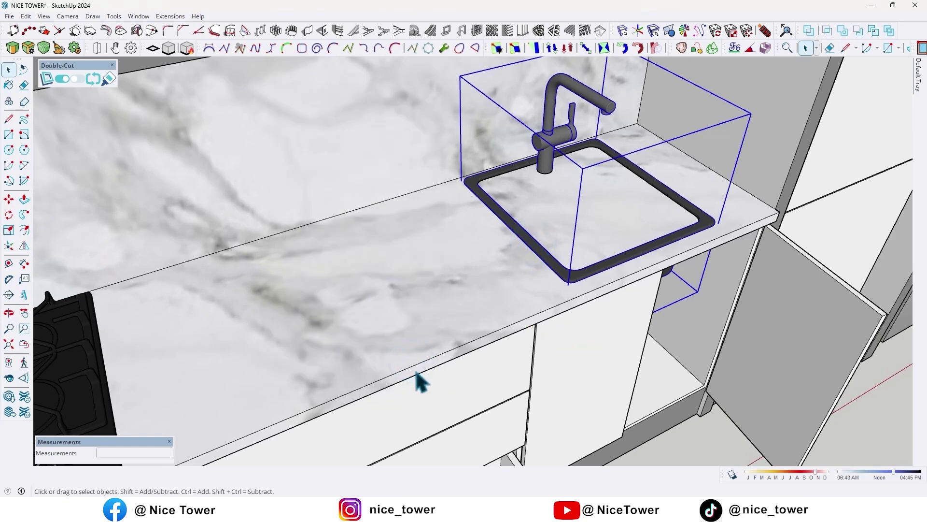
left_click(552, 288)
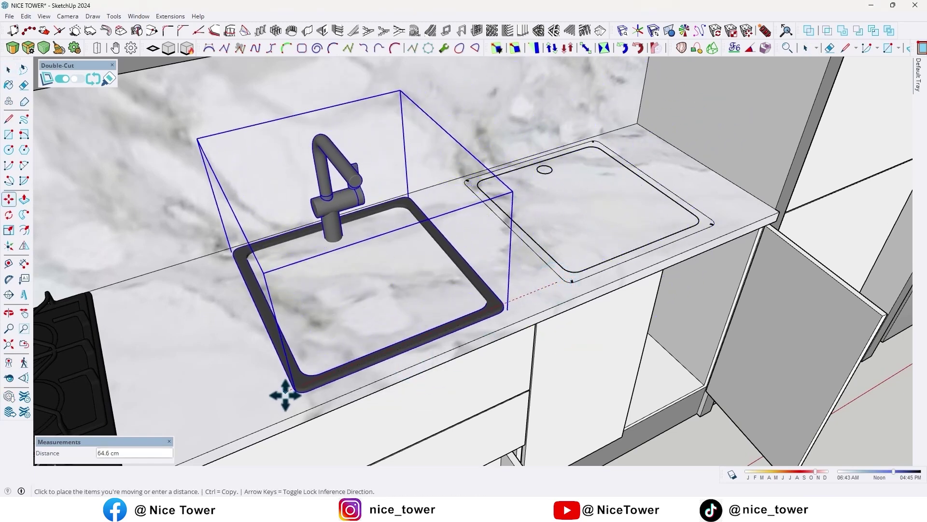
left_click(281, 397)
middle_click_drag(492, 323, 524, 338)
key("space")
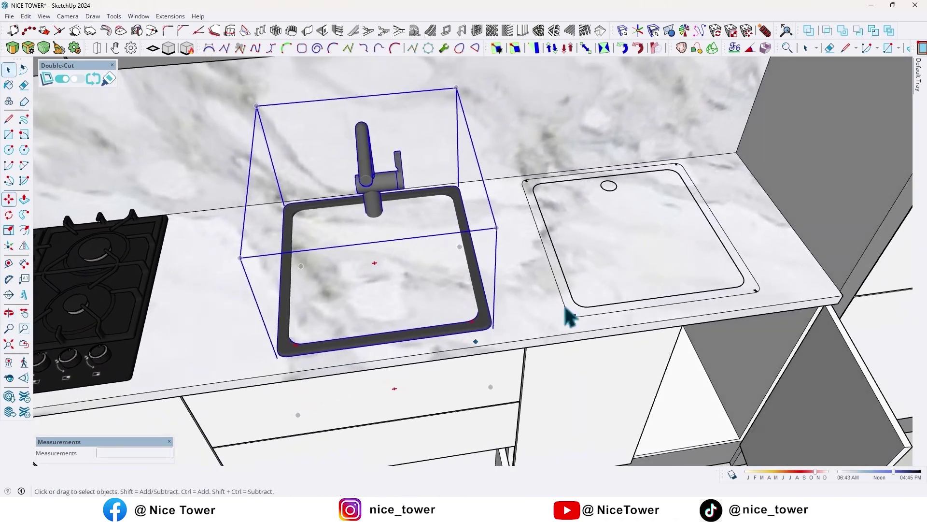
Select the countertop face inside the traced sink outline and examine the intersection edges around it.
left_click(608, 263)
scroll(563, 266, "up", 2)
mouse_move(547, 268)
middle_mouse_down()
mouse_move(581, 267)
mouse_move(569, 282)
mouse_move(567, 265)
middle_mouse_up()
scroll(566, 276, "up", 2)
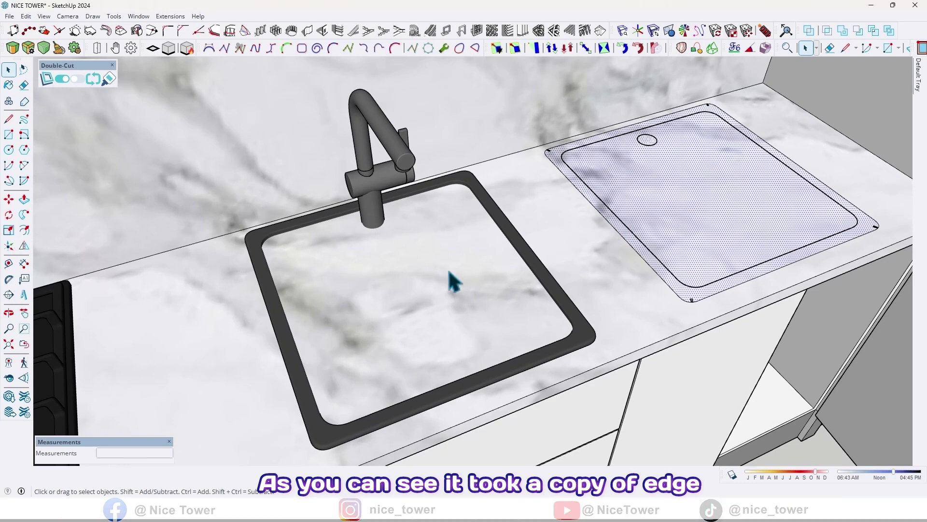
mouse_move(393, 203)
middle_mouse_down()
mouse_move(219, 69)
mouse_move(392, 209)
middle_mouse_up()
middle_click_drag(579, 234, 546, 238, "shift")
scroll(549, 237, "down", 2)
scroll(572, 244, "up", 2)
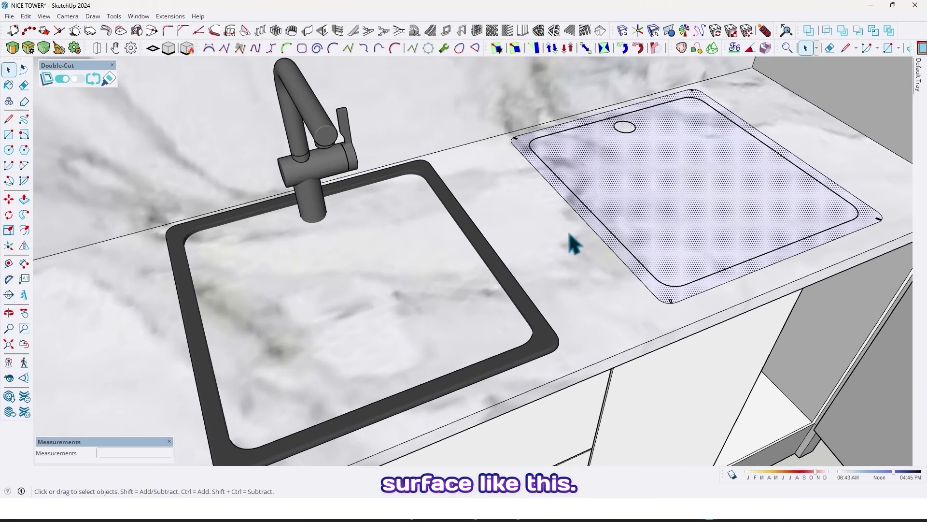
scroll(669, 213, "down", 2)
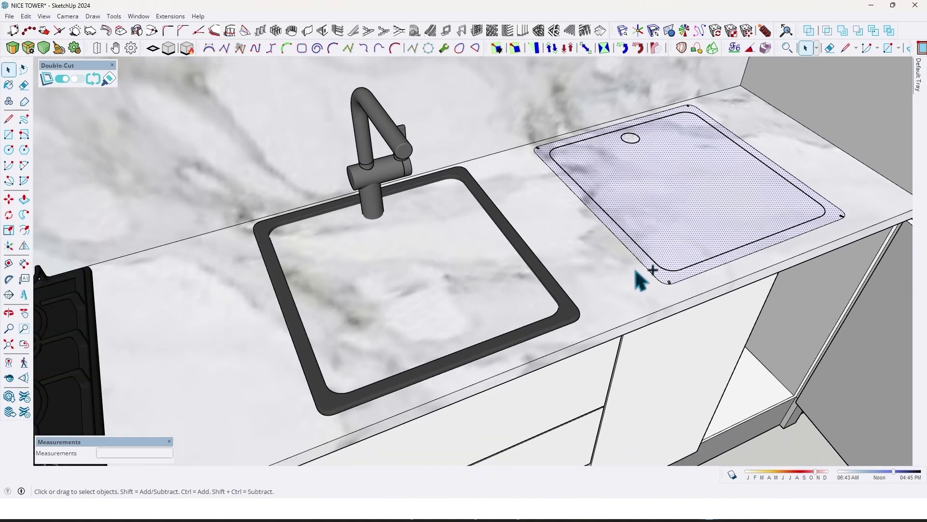
Undo the sink's move and delete the selected countertop face inside the sink outline.
key("ctrl+z")
middle_click_drag(654, 247, 555, 280, "shift")
middle_click_drag(555, 280, 552, 299)
scroll(580, 230, "up", 1)
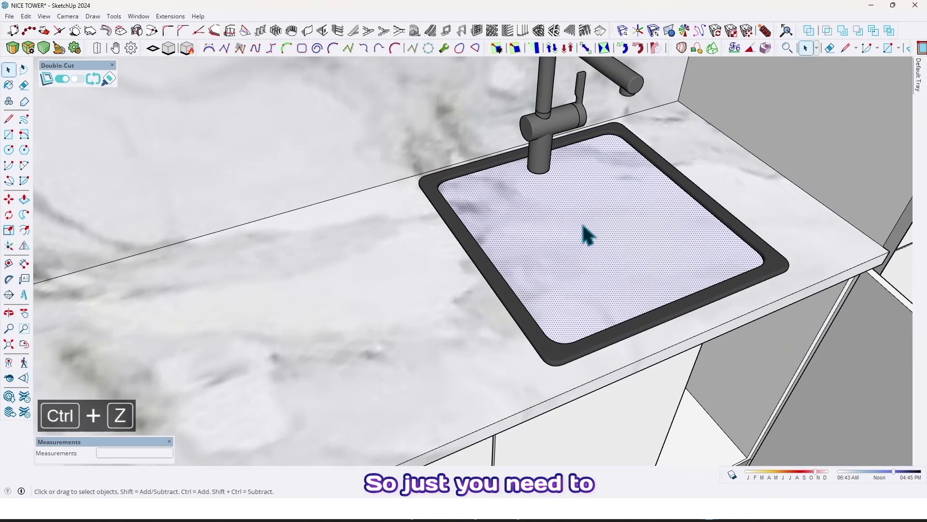
scroll(582, 226, "down", 2)
middle_click_drag(592, 219, 578, 237, "shift")
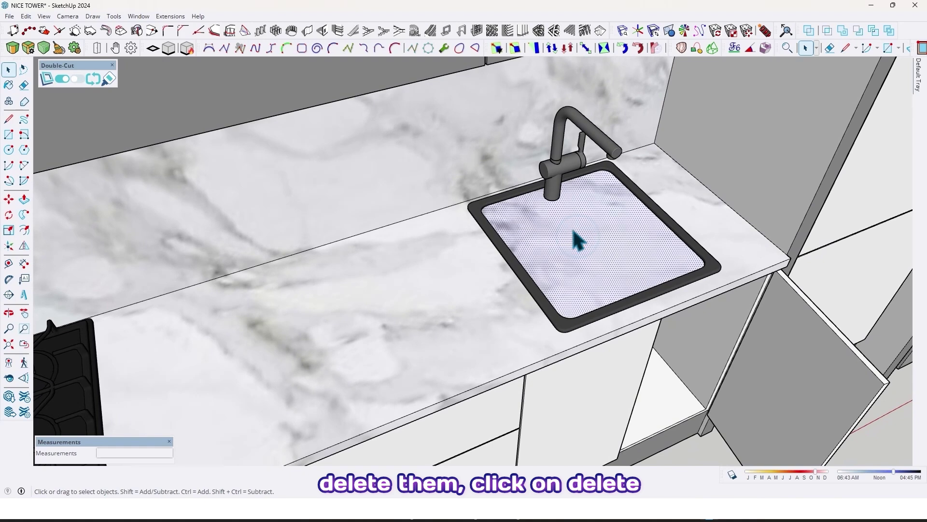
key("Delete")
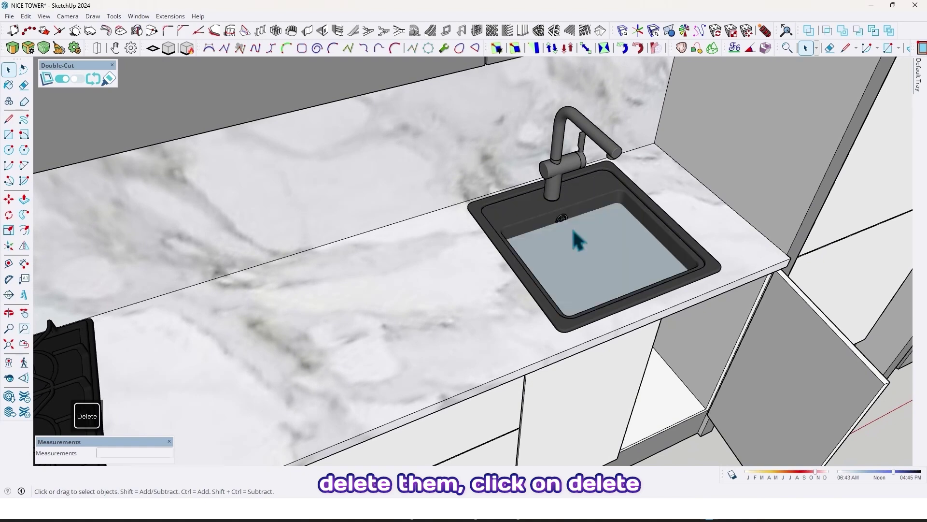
Delete the leftover inner outline edges on the countertop inside the sink rim.
left_click(499, 204)
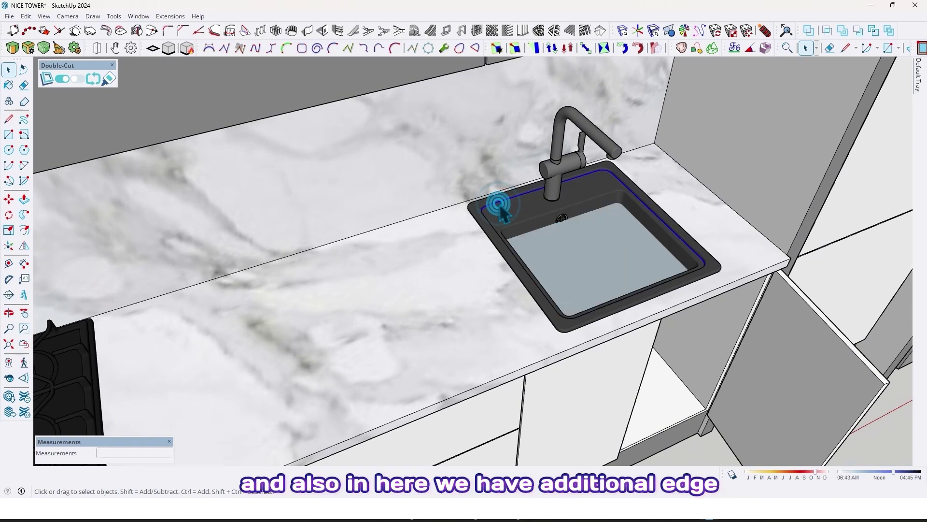
middle_click_drag(500, 205, 597, 292)
left_click(619, 263)
scroll(571, 265, "up", 1)
key("Delete")
Move the sink partway toward the cooktop to check the countertop opening, and undo the move.
scroll(594, 236, "down", 2)
scroll(679, 277, "down", 2)
scroll(520, 312, "up", 2)
scroll(552, 267, "down", 2)
scroll(579, 282, "up", 2)
left_click(653, 292)
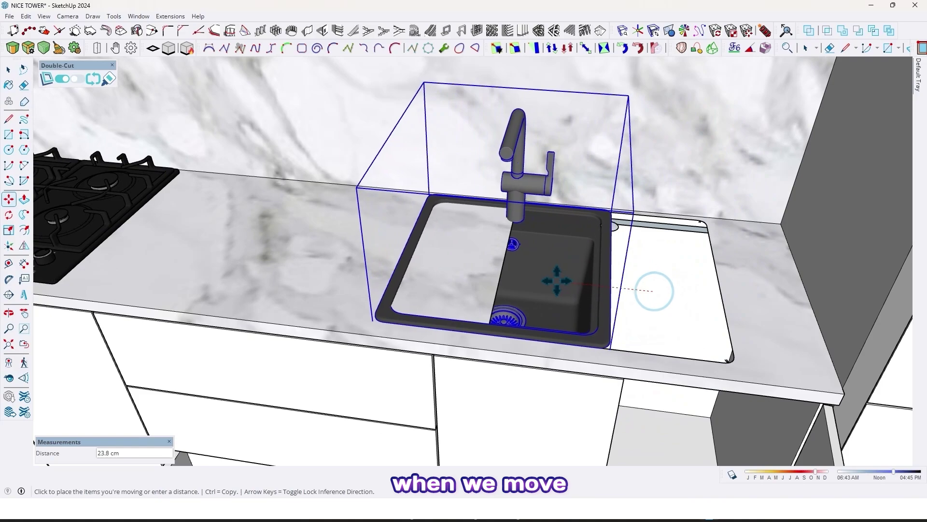
middle_click_drag(483, 300, 555, 317)
left_click(555, 316)
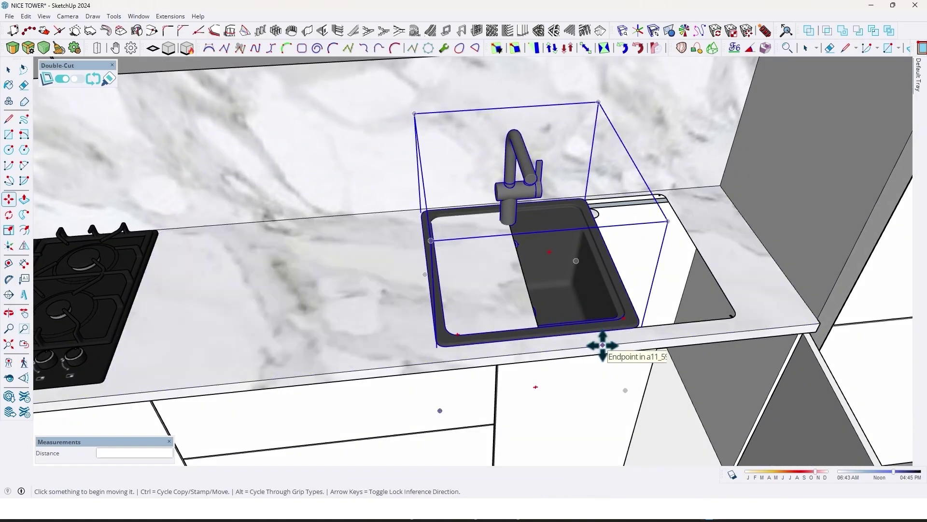
key("ctrl+z")
Close the base cabinet door below the sink and the open bottom drawer.
scroll(592, 259, "down", 5)
middle_click_drag(563, 236, 623, 169)
key("space")
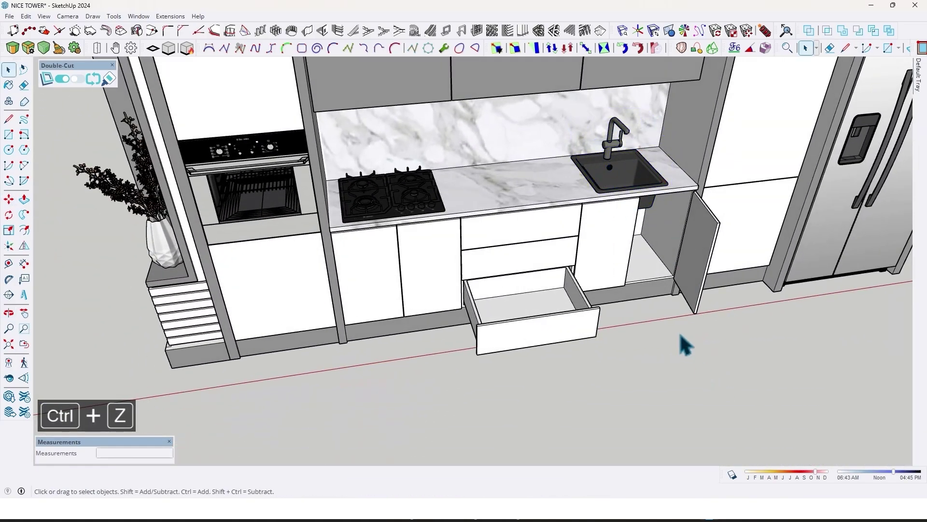
middle_click_drag(652, 295, 628, 301)
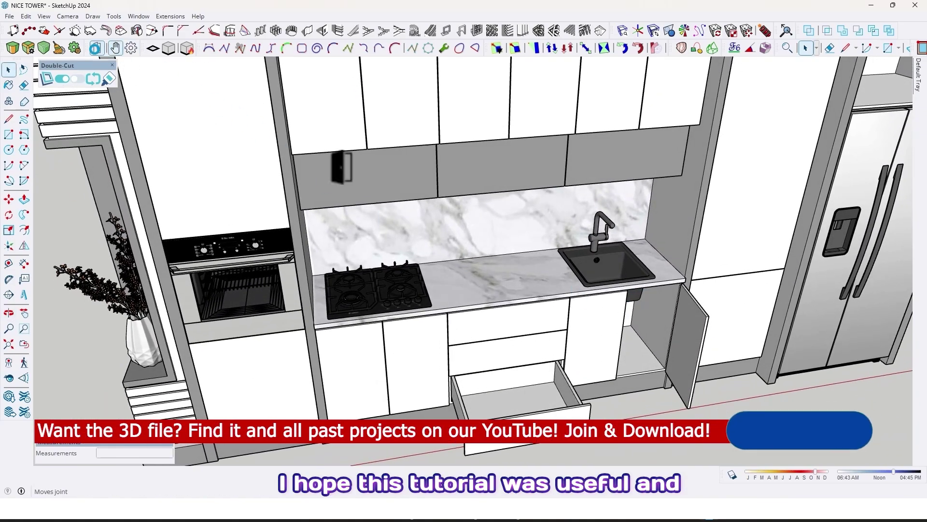
middle_click_drag(519, 270, 543, 314)
left_click(694, 370)
middle_click_drag(702, 331, 727, 256, "shift")
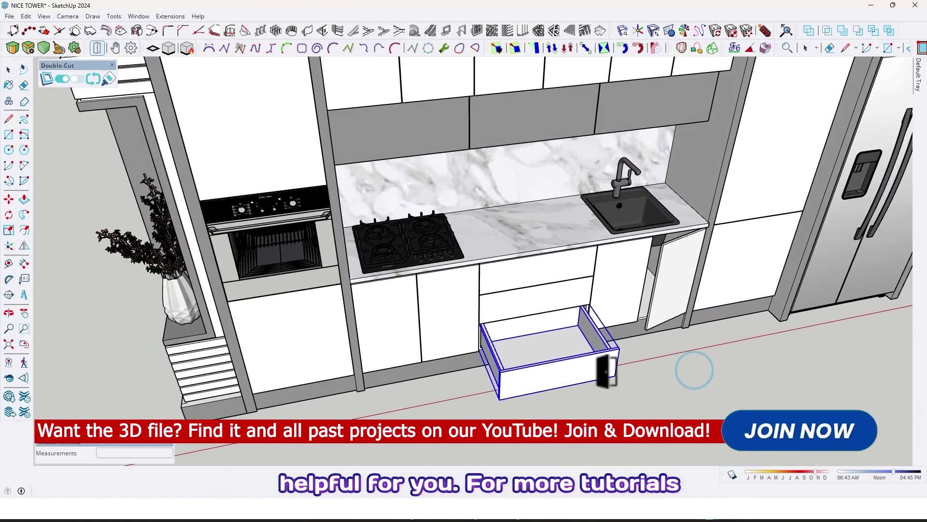
middle_click_drag(623, 333, 604, 346)
Open and close the upper flap door above the sink and inspect the finished countertop opening.
left_click(627, 181)
middle_click_drag(616, 188, 600, 303)
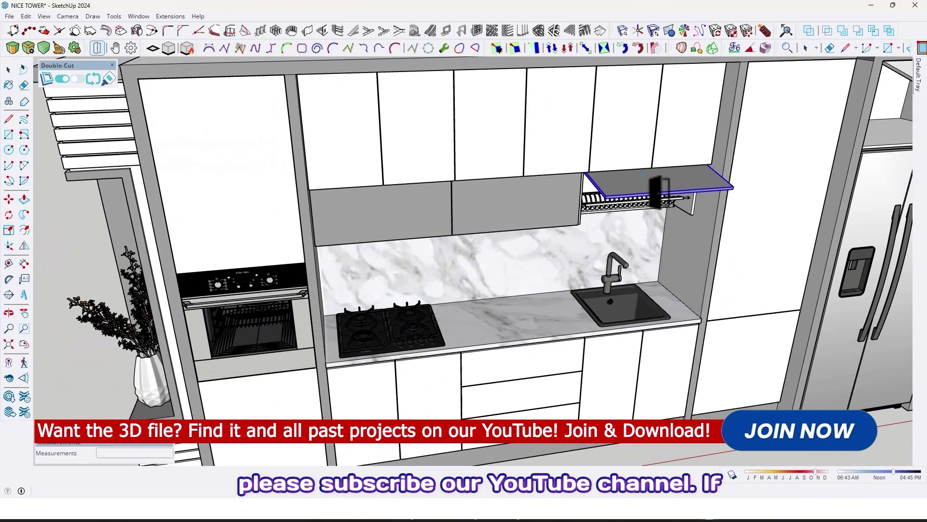
scroll(642, 175, "down", 3)
scroll(599, 309, "up", 10)
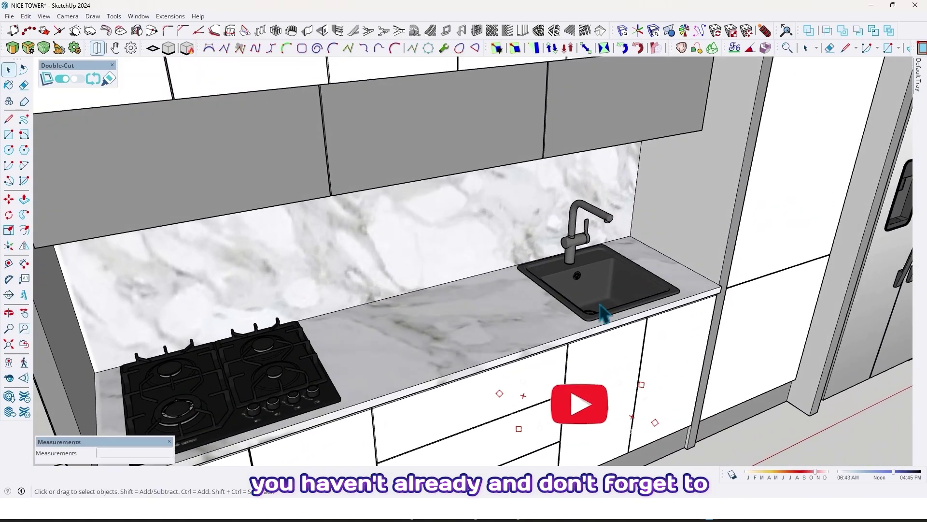
scroll(593, 297, "down", 6)
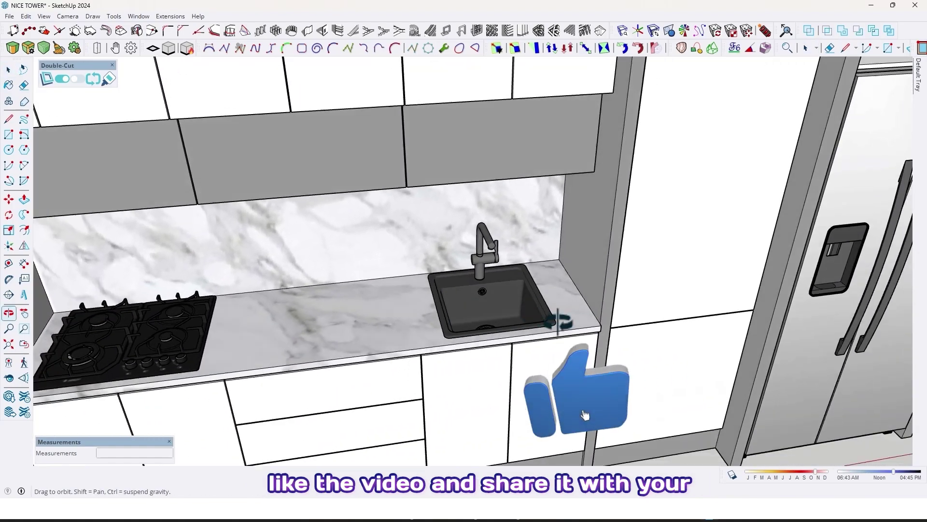
scroll(490, 312, "up", 3)
scroll(497, 311, "down", 6)
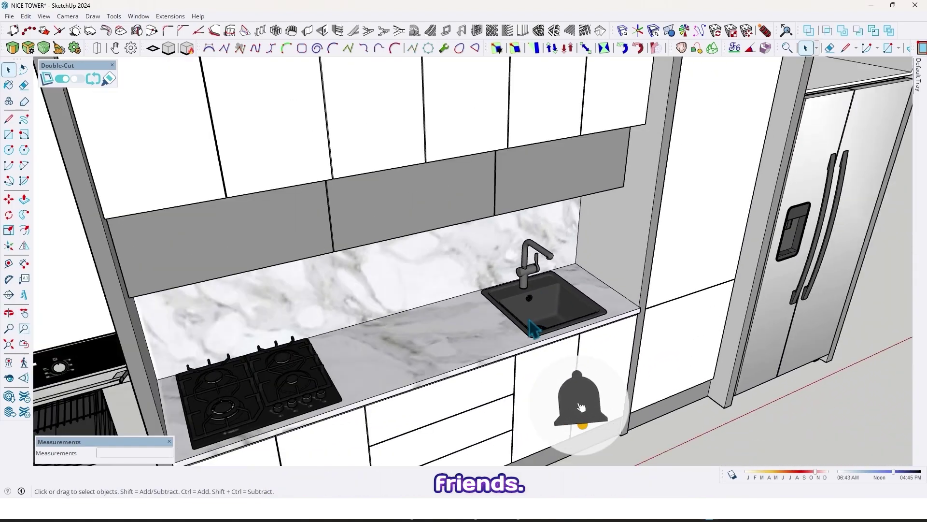